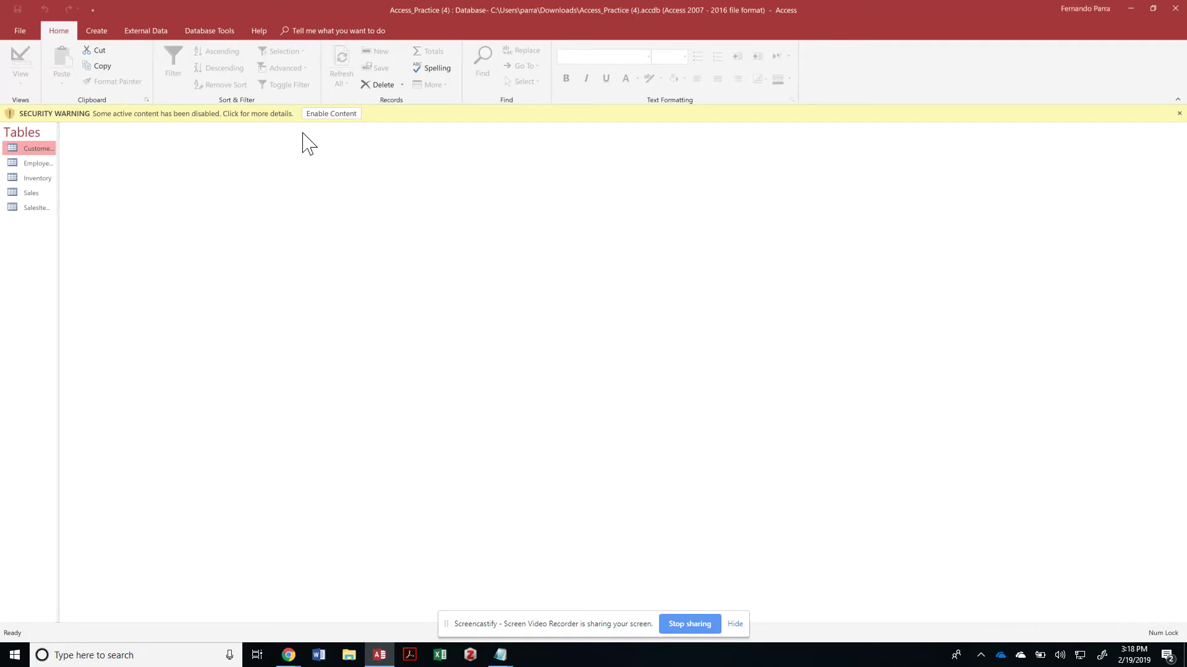
Enable the database content, widen the navigation pane, and return to the Drive page in Chrome
{"action": "left_click", "coordinate": [323, 114]}
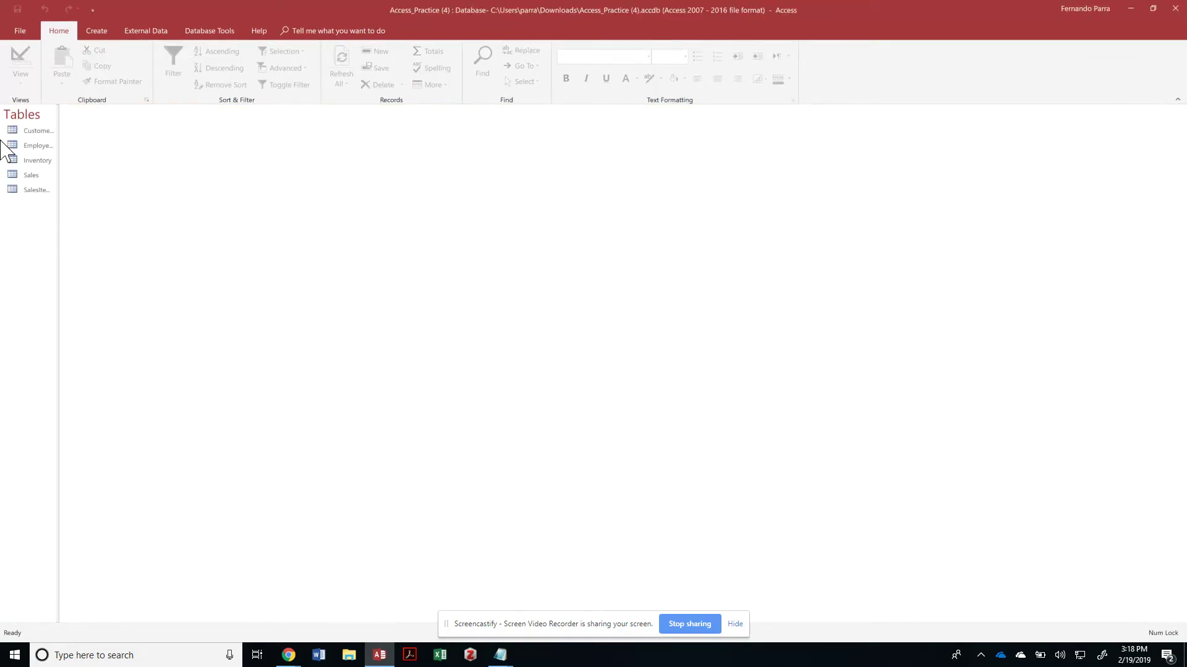
{"action": "left_click_drag", "start_coordinate": [58, 141], "coordinate": [158, 151]}
{"action": "key", "text": "alt+Tab"}
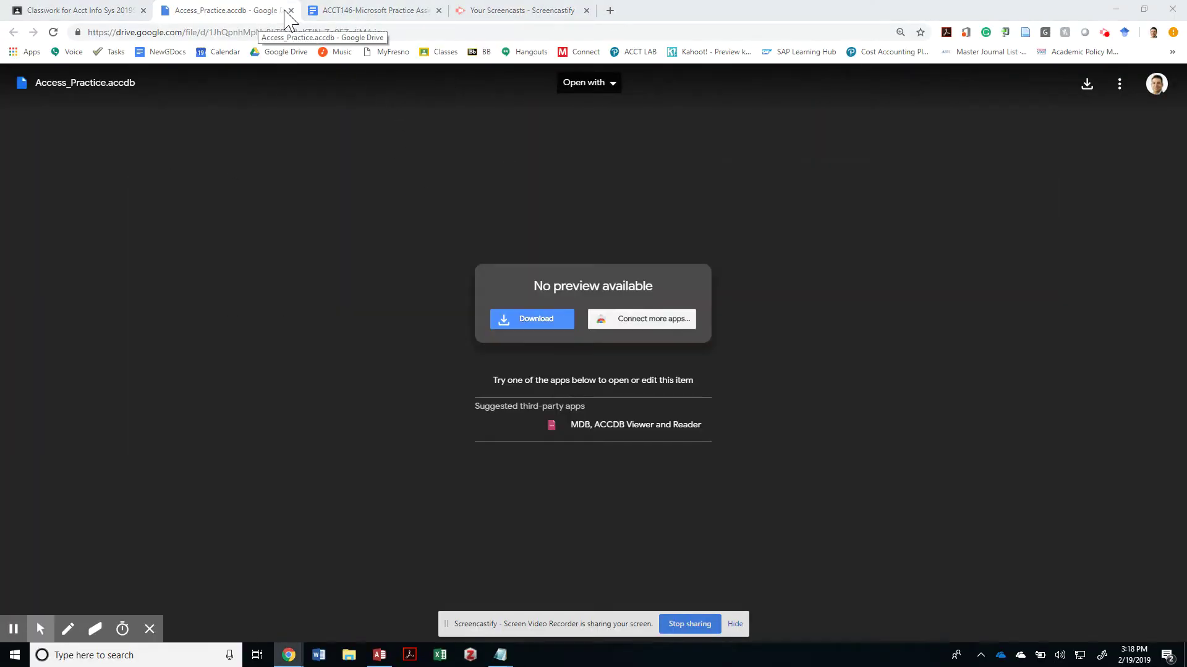
Close the Access_Practice.accdb Drive tab, review deliverable 1 in the ACCT146 doc, and return to Access
{"action": "left_click", "coordinate": [291, 10]}
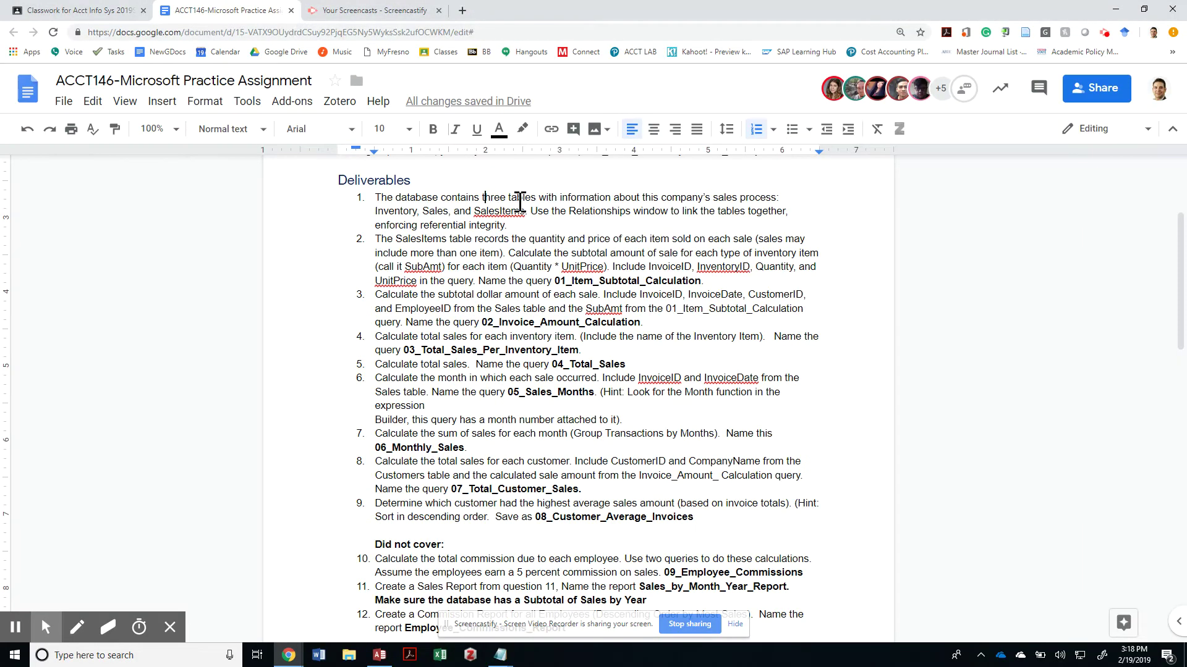
{"action": "left_click", "coordinate": [455, 211]}
{"action": "scroll", "coordinate": [463, 239], "scroll_direction": "up", "scroll_amount": 3}
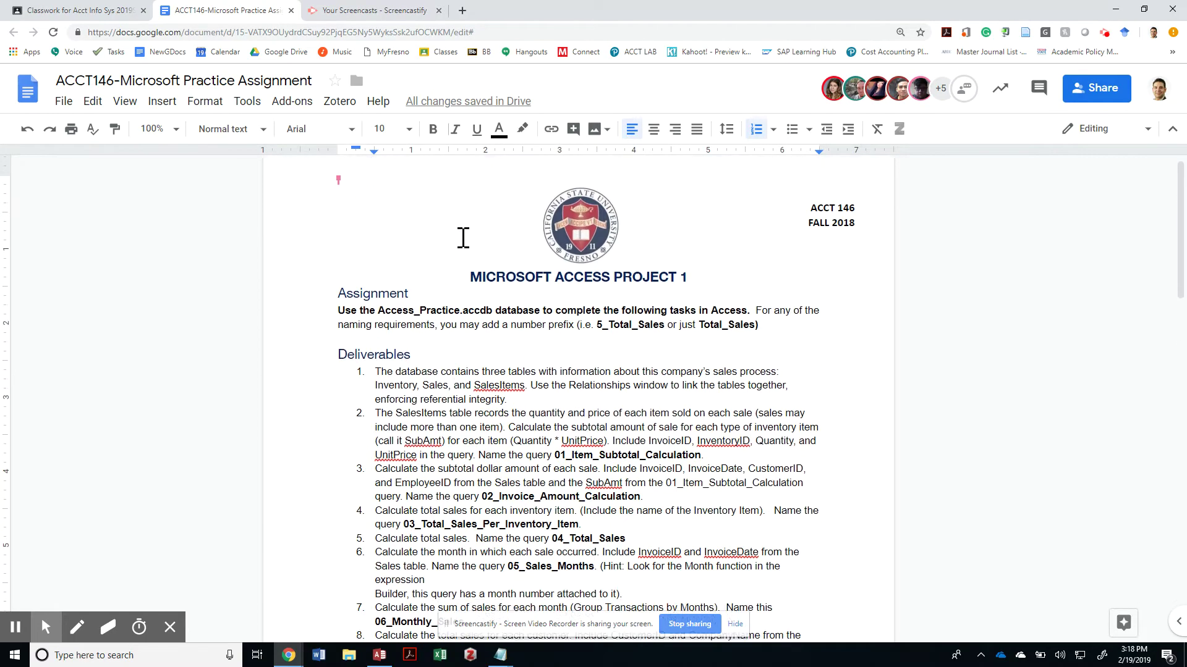
{"action": "scroll", "coordinate": [417, 243], "scroll_direction": "down", "scroll_amount": 1}
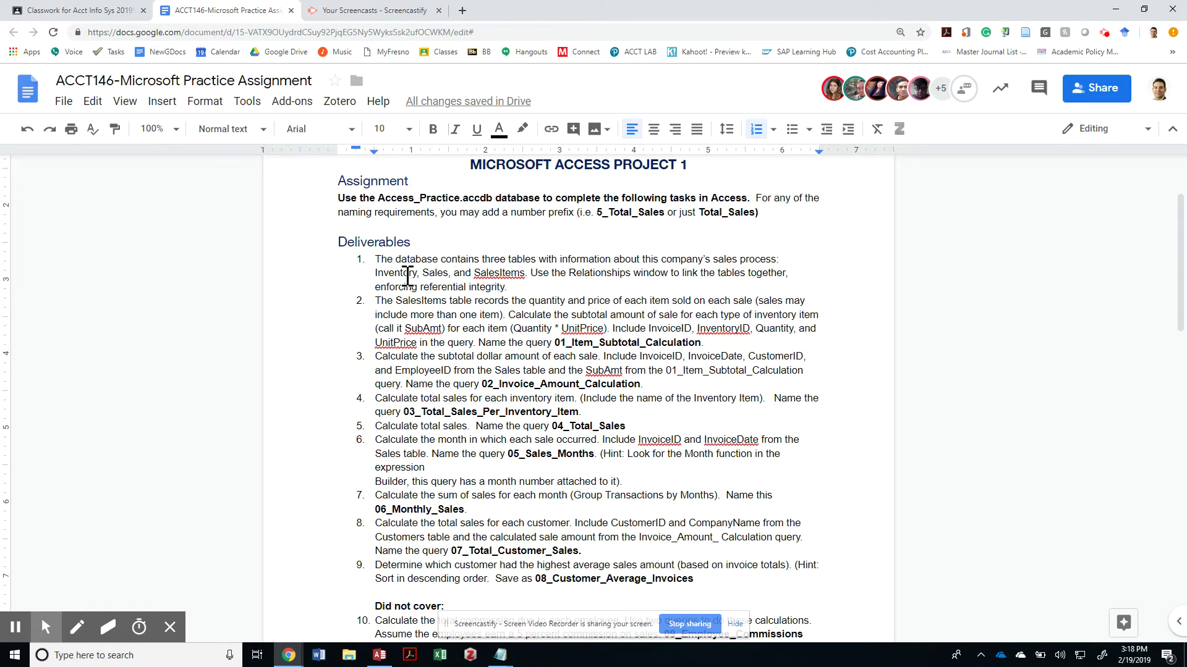
{"action": "key", "text": "alt+Tab"}
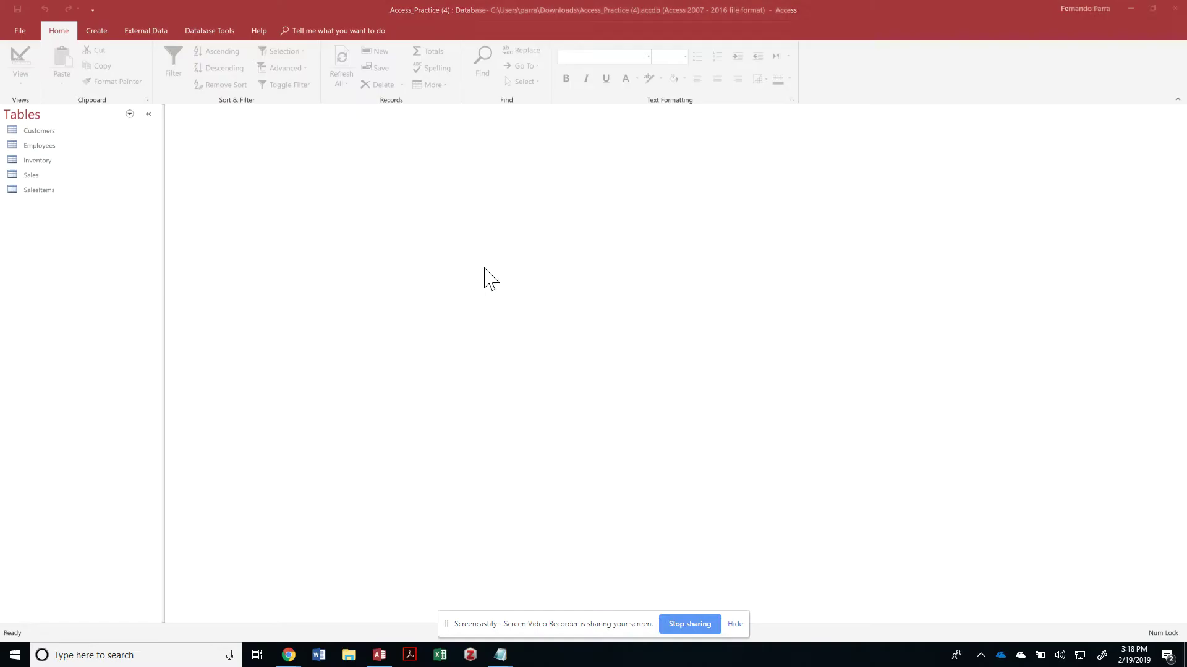
Open Relationships and add Customers, Employees, Inventory, Sales and SalesItems to the layout
{"action": "left_click", "coordinate": [187, 35]}
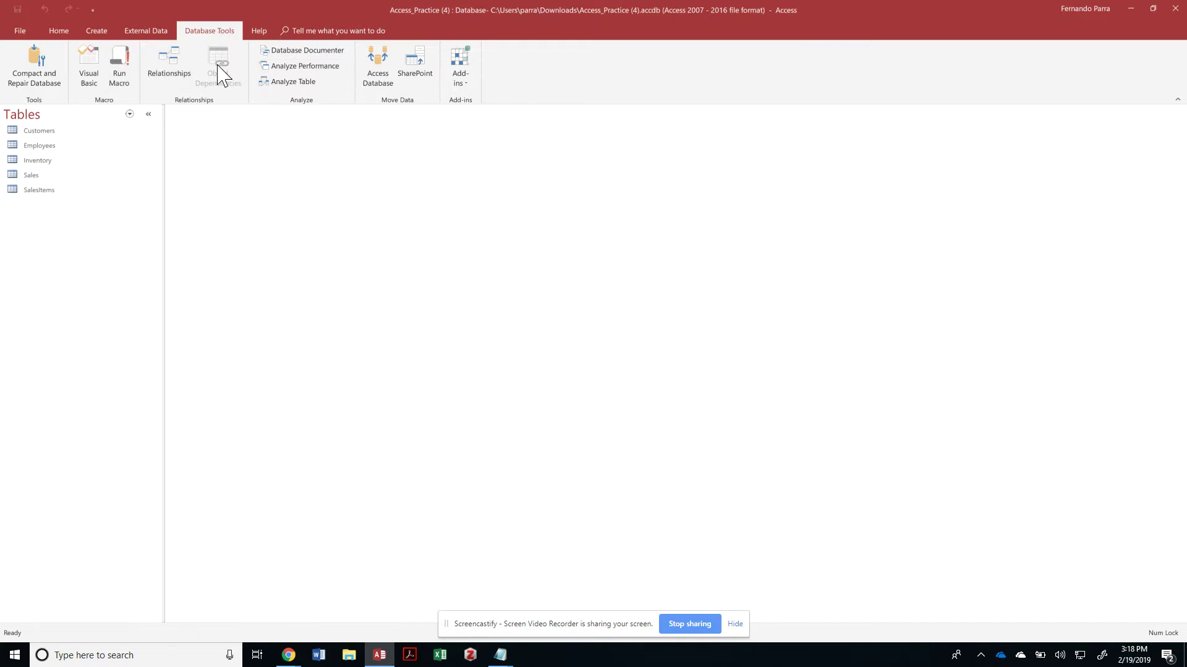
{"action": "left_click", "coordinate": [182, 65]}
{"action": "left_click", "coordinate": [555, 186], "text": "shift"}
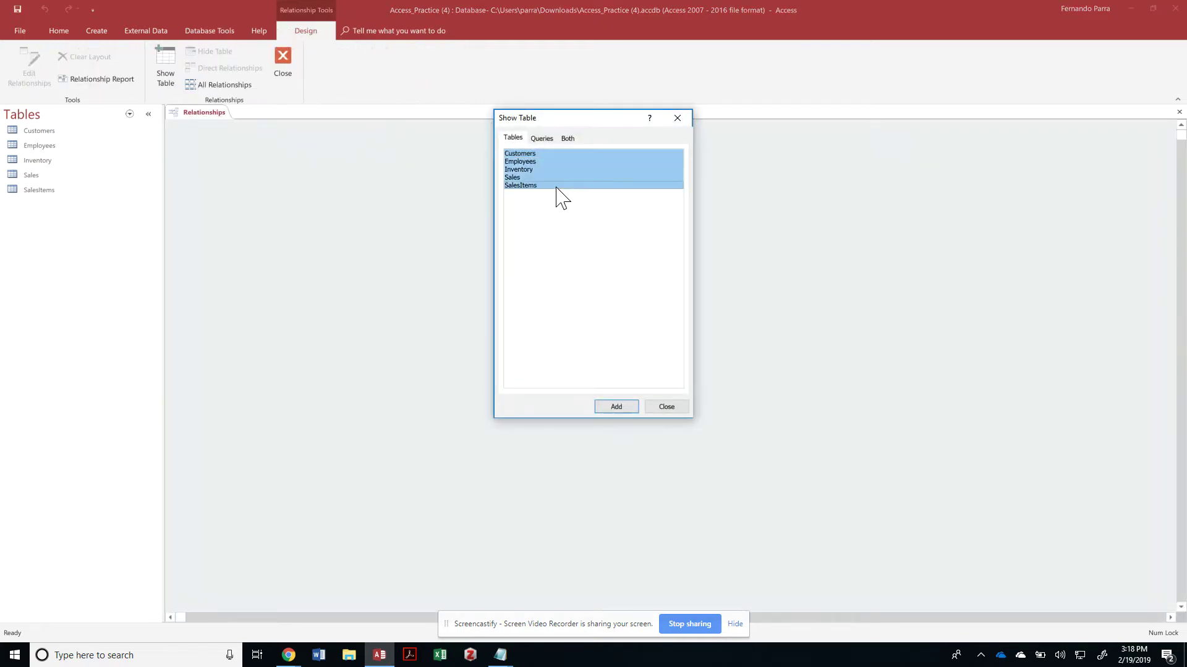
{"action": "left_click", "coordinate": [616, 406]}
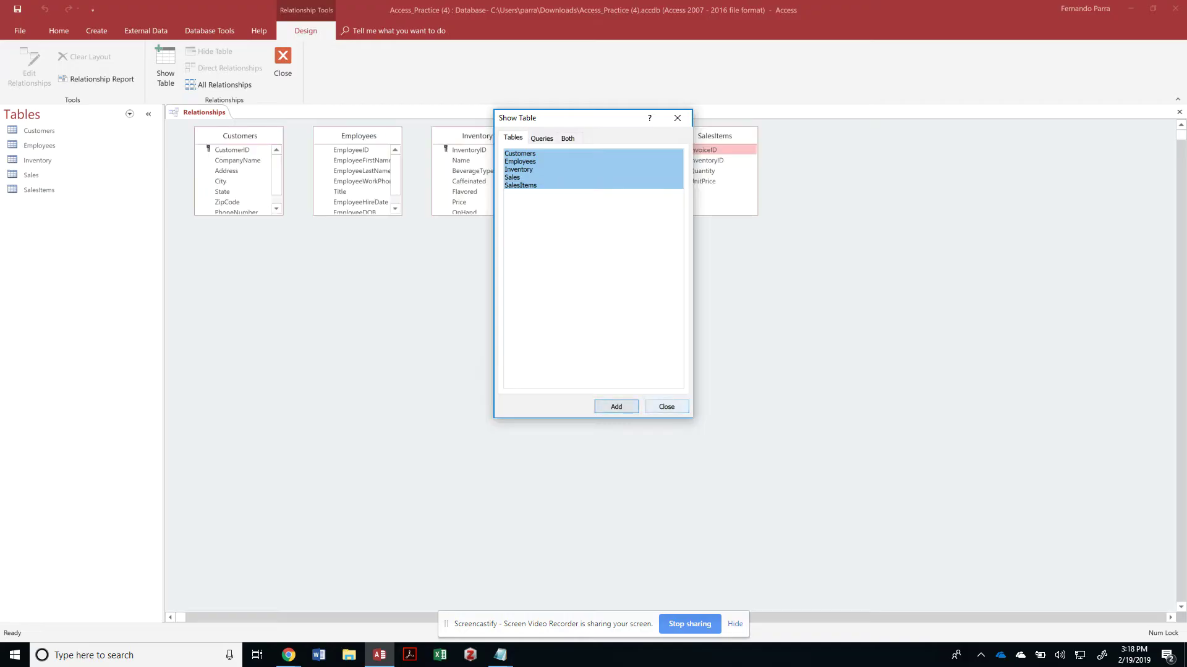
{"action": "left_click", "coordinate": [666, 406]}
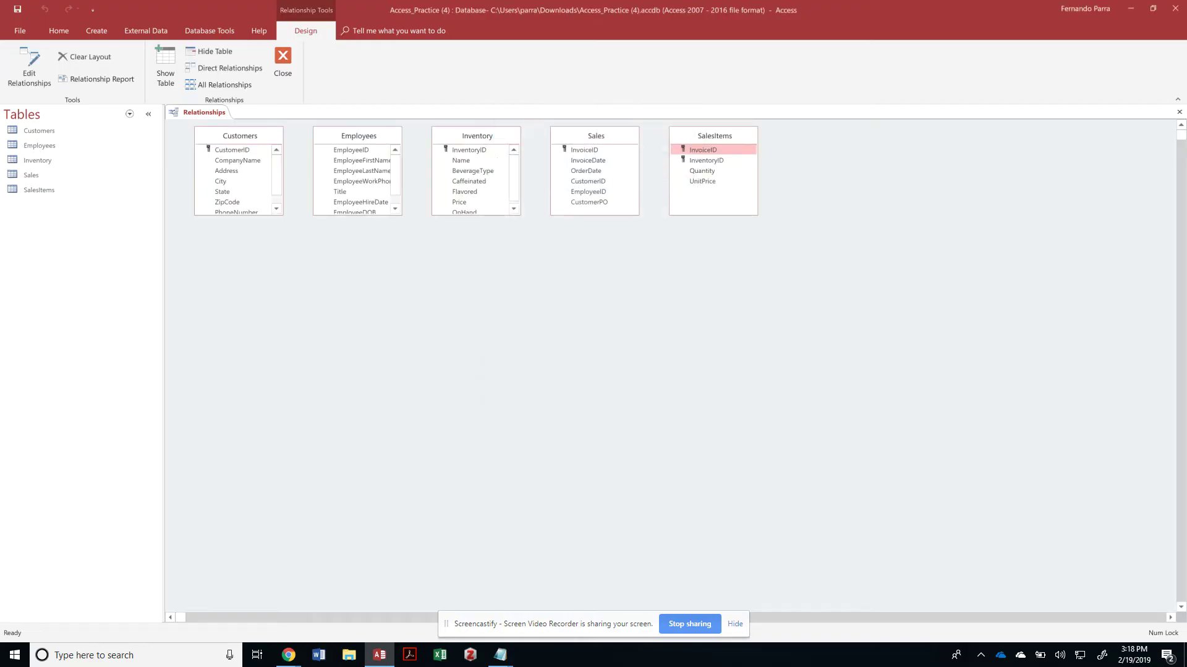
{"action": "right_click", "coordinate": [357, 137]}
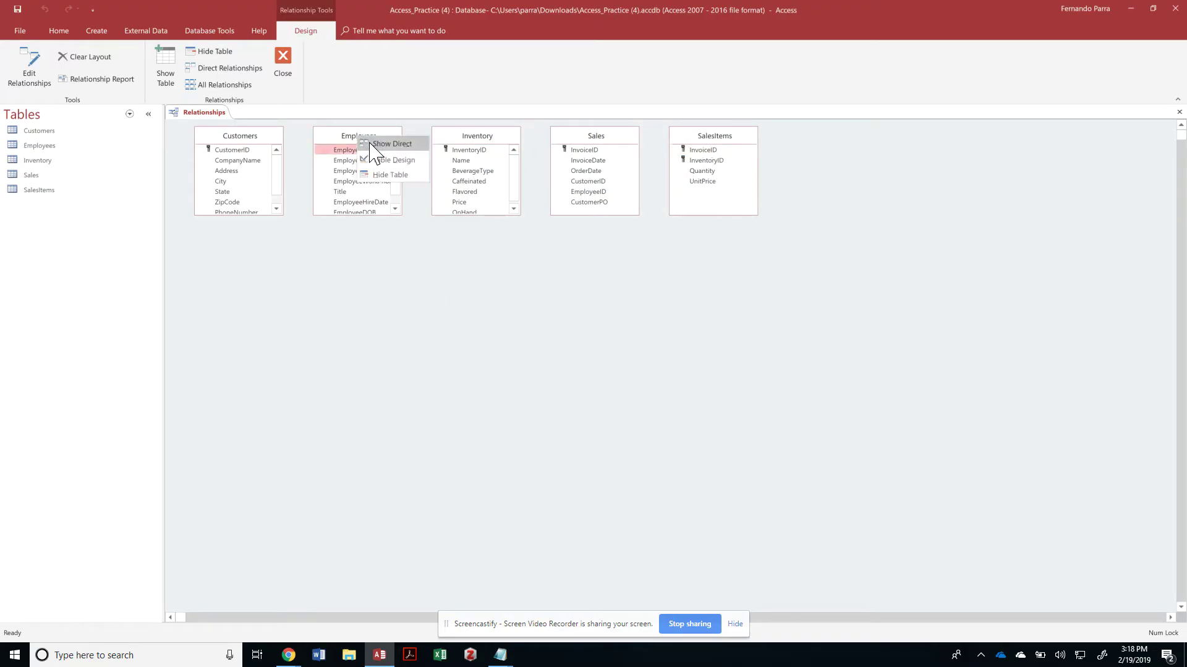
In Employees design view, set EmployeeID as the primary key, save, and close the design
{"action": "left_click", "coordinate": [343, 137]}
{"action": "right_click", "coordinate": [343, 138]}
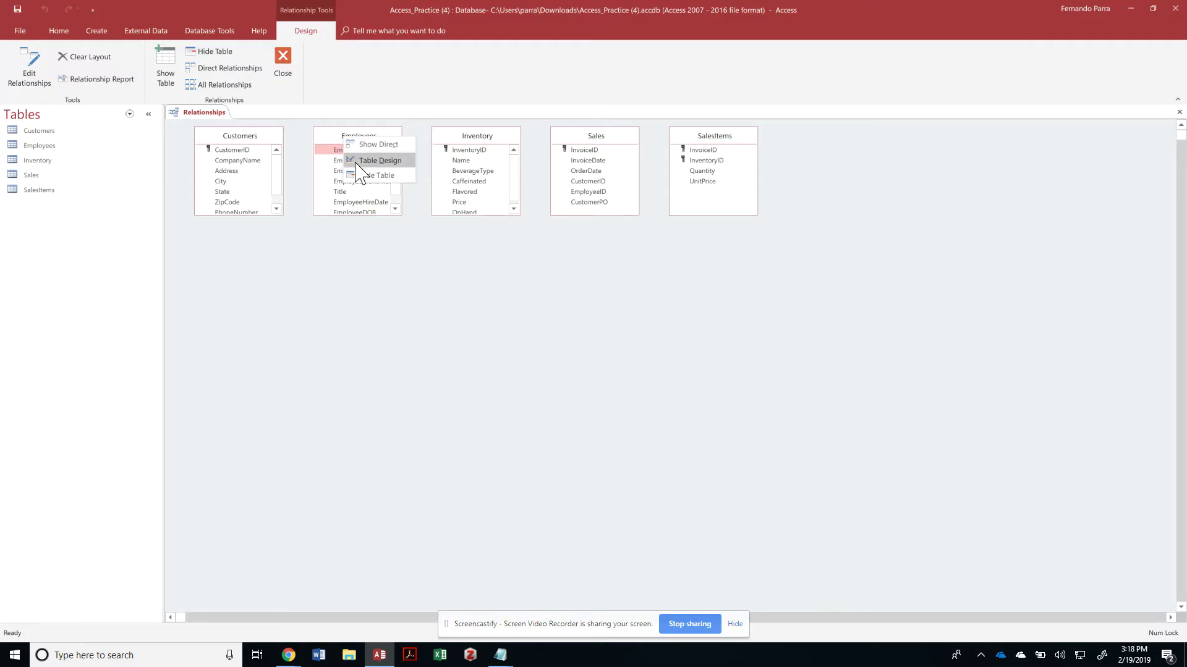
{"action": "left_click", "coordinate": [365, 161]}
{"action": "left_click", "coordinate": [356, 140]}
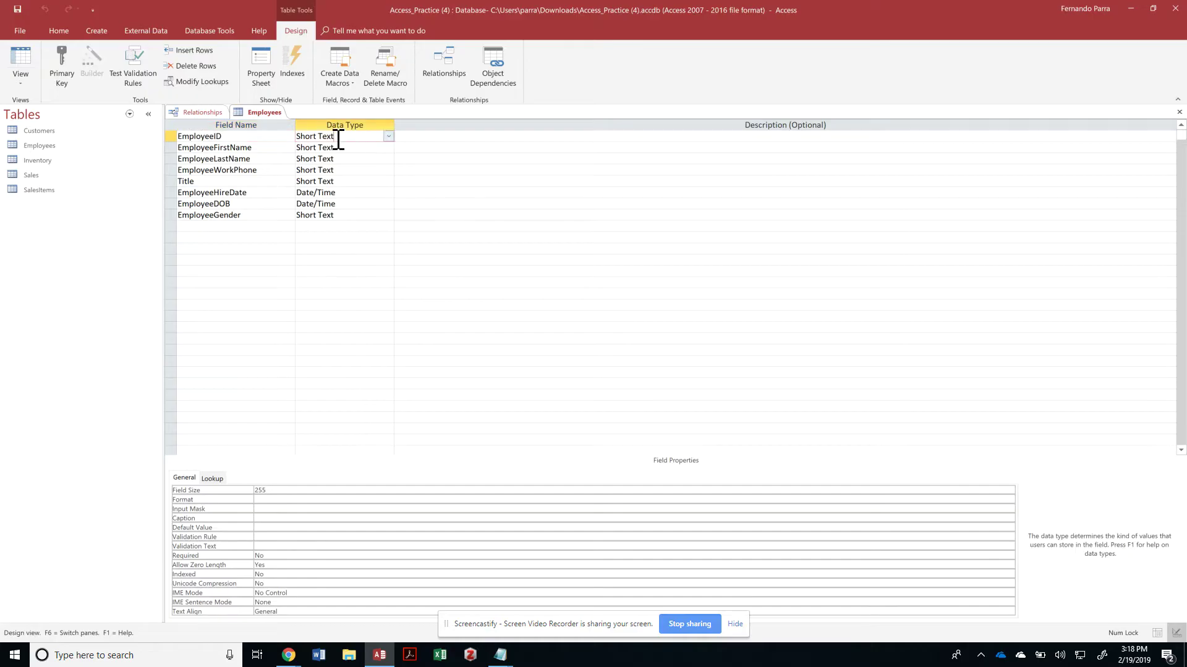
{"action": "left_click", "coordinate": [61, 65]}
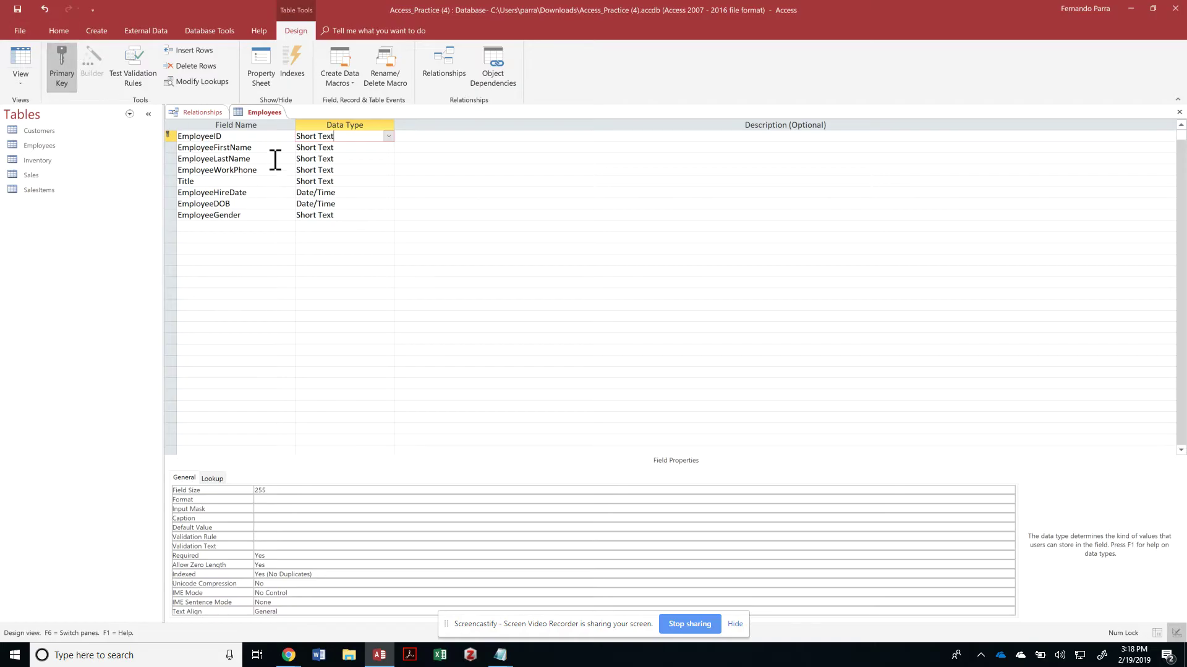
{"action": "left_click", "coordinate": [14, 12]}
{"action": "right_click", "coordinate": [264, 122]}
{"action": "left_click", "coordinate": [272, 136]}
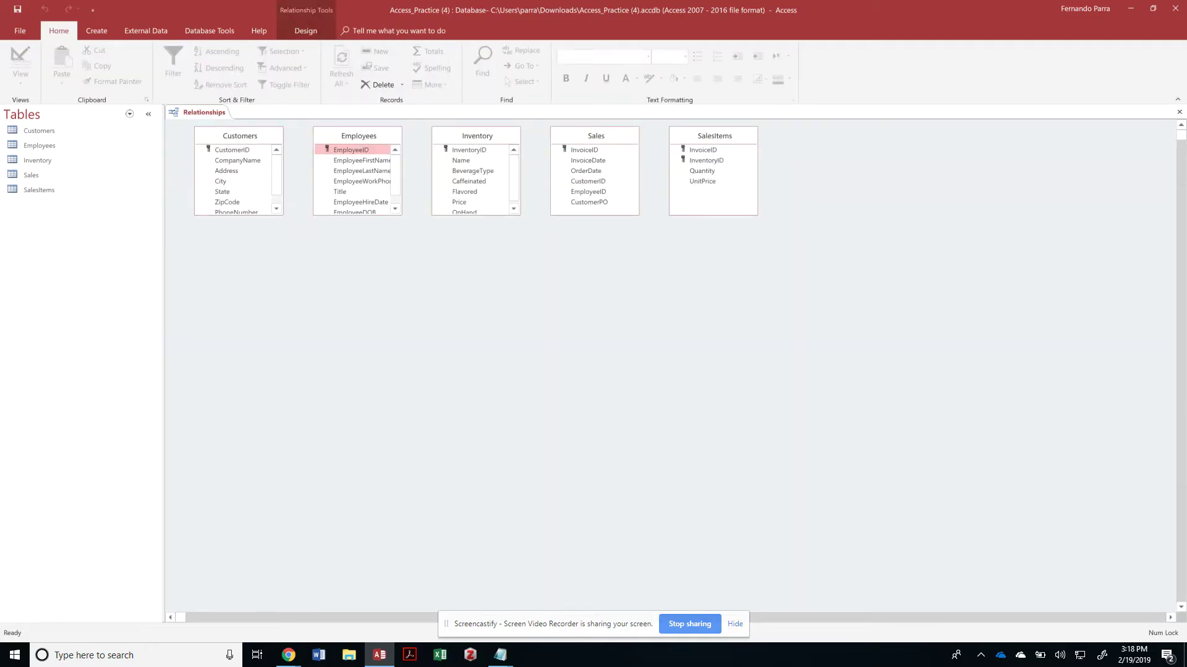
Open SalesItems in Design view and change the UnitPrice data type to Currency
{"action": "left_click", "coordinate": [701, 136]}
{"action": "right_click", "coordinate": [700, 136]}
{"action": "left_click", "coordinate": [728, 162]}
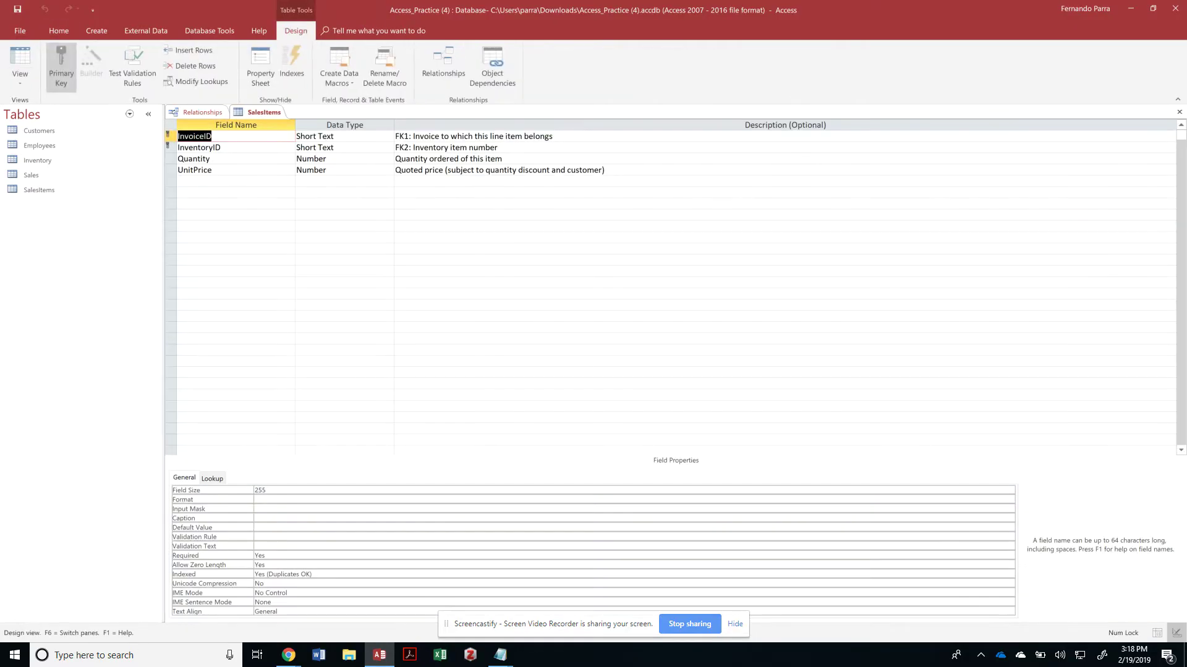
{"action": "left_click", "coordinate": [336, 170]}
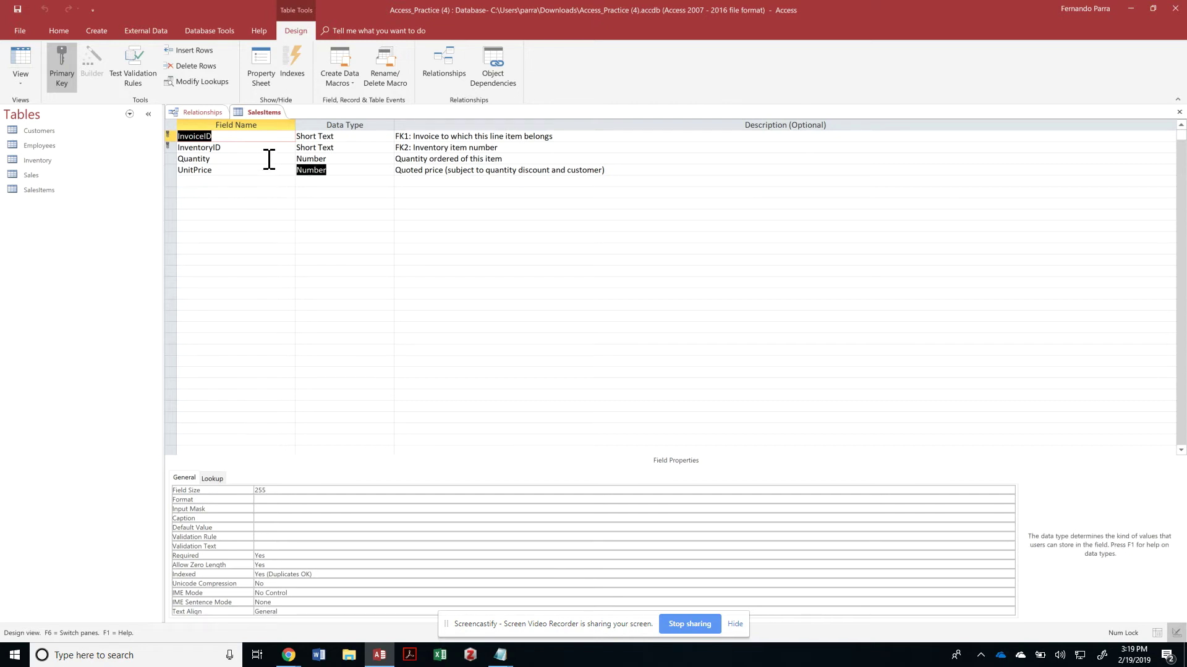
{"action": "type", "text": "Currency"}
{"action": "key", "text": "Tab"}
{"action": "left_click", "coordinate": [354, 173]}
{"action": "left_click", "coordinate": [238, 172]}
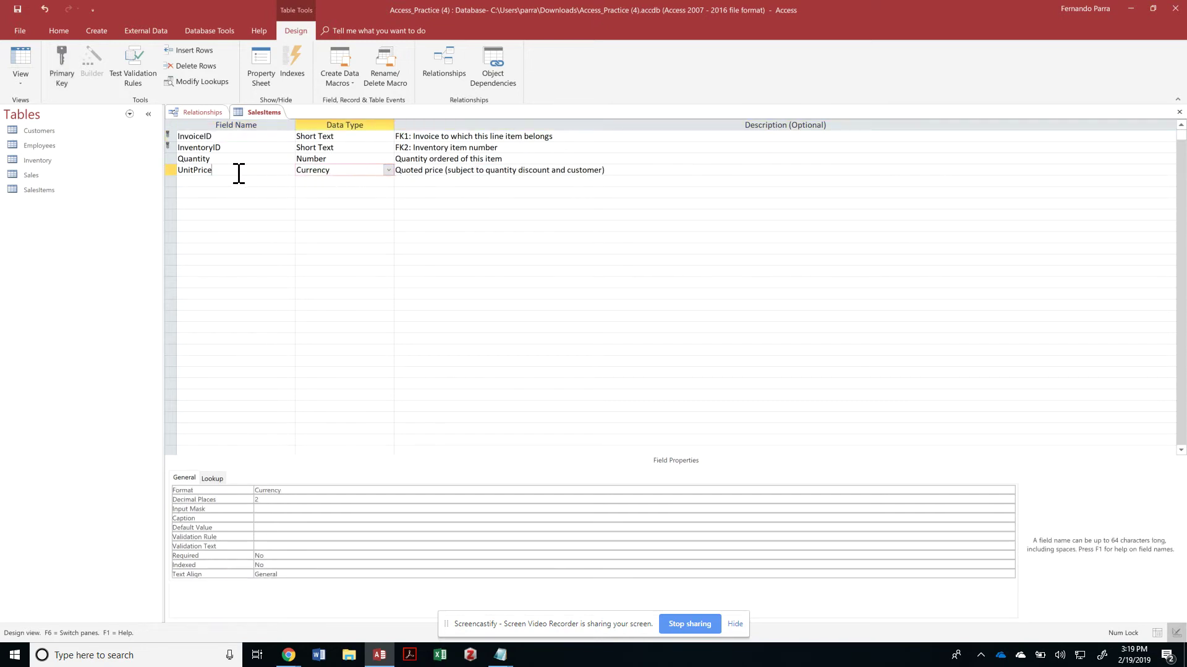
Save the SalesItems design, accepting the data-loss warning, and close it
{"action": "right_click", "coordinate": [267, 113]}
{"action": "left_click", "coordinate": [285, 121]}
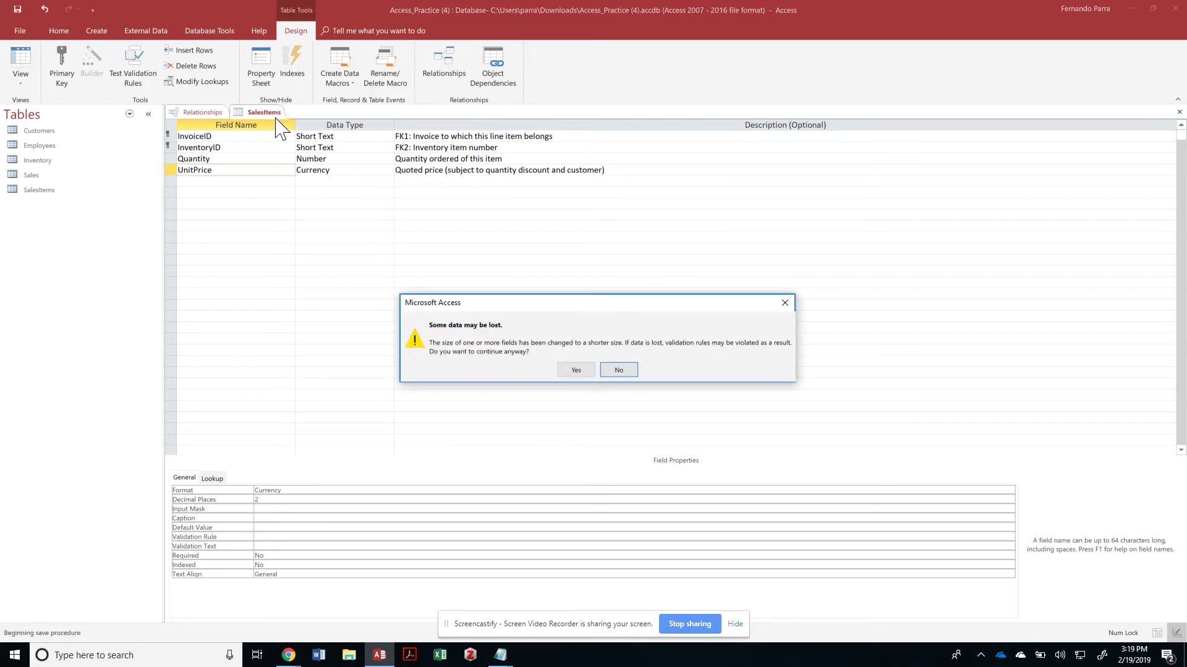
{"action": "left_click", "coordinate": [576, 370]}
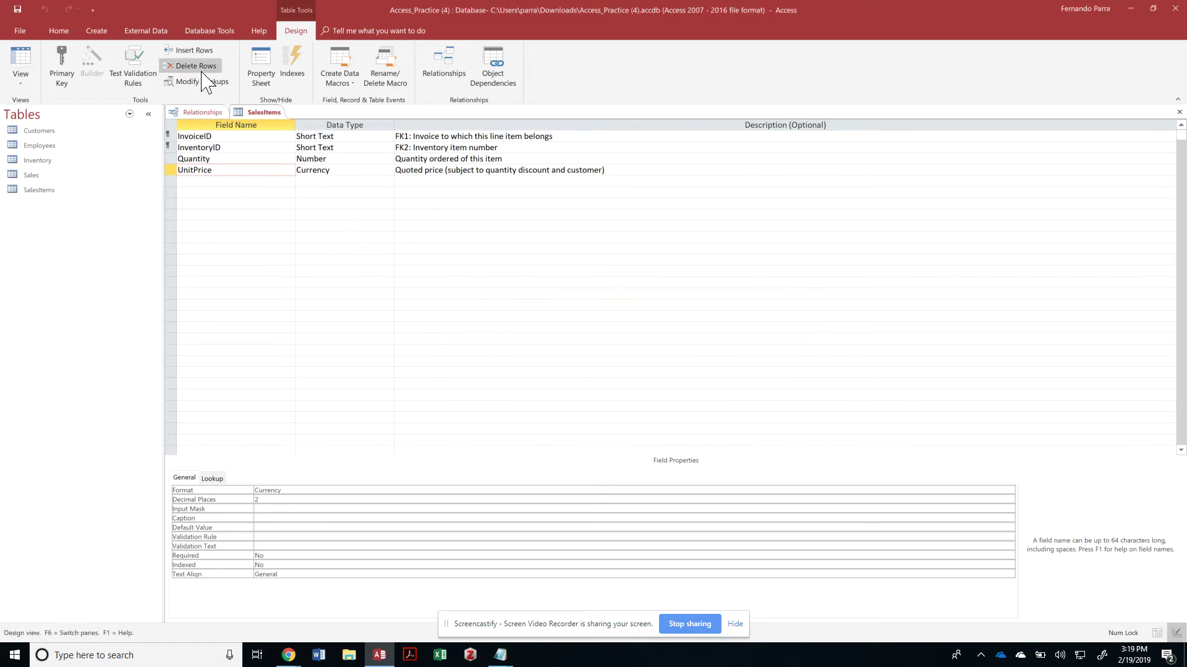
{"action": "right_click", "coordinate": [255, 117]}
{"action": "left_click", "coordinate": [272, 139]}
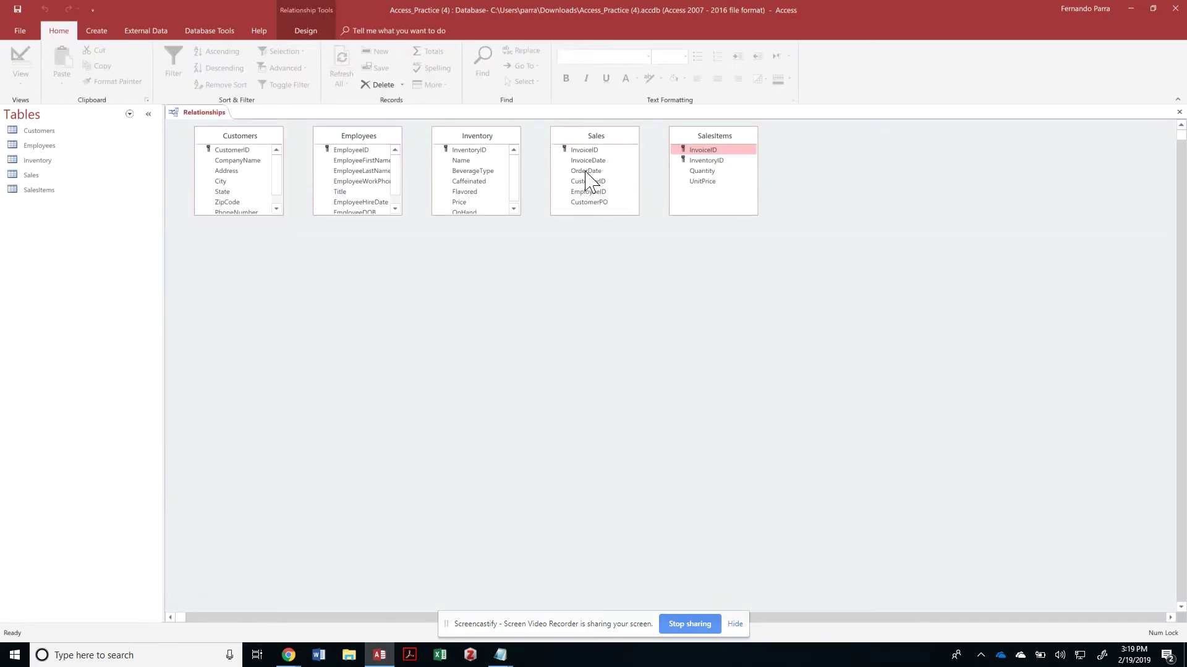
{"action": "left_click", "coordinate": [464, 193]}
In Customers Design view, set ZipCode to Short Text and CreditLimit to Currency
{"action": "left_click", "coordinate": [221, 181]}
{"action": "scroll", "coordinate": [267, 155], "scroll_direction": "down", "scroll_amount": 1}
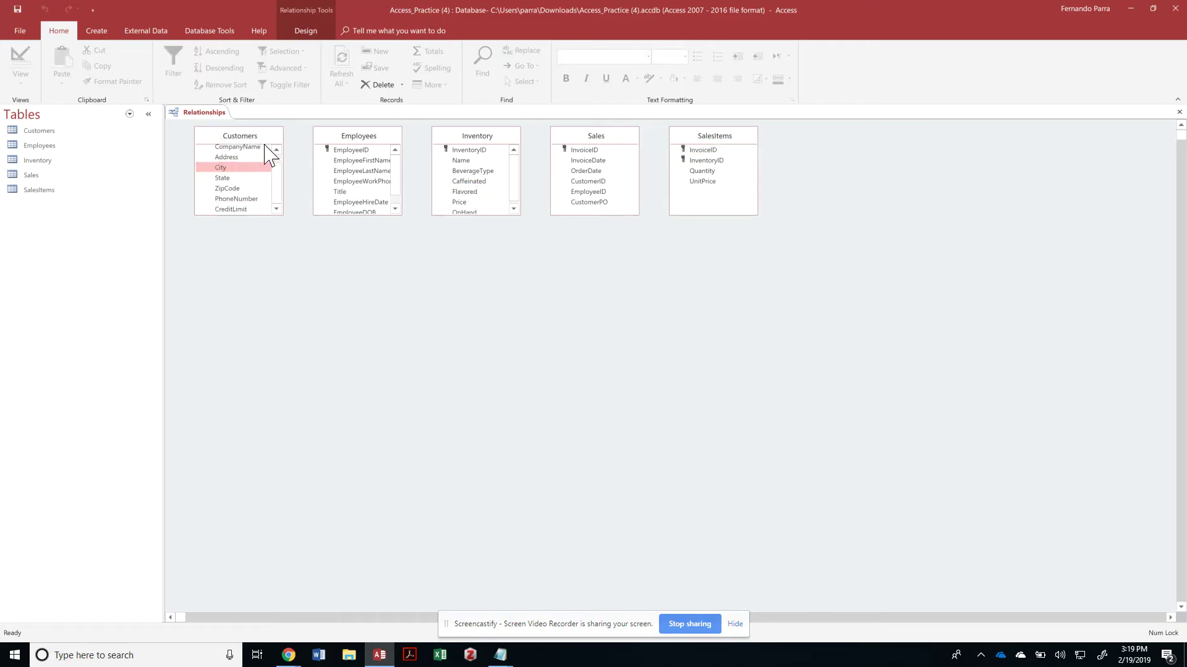
{"action": "right_click", "coordinate": [263, 136]}
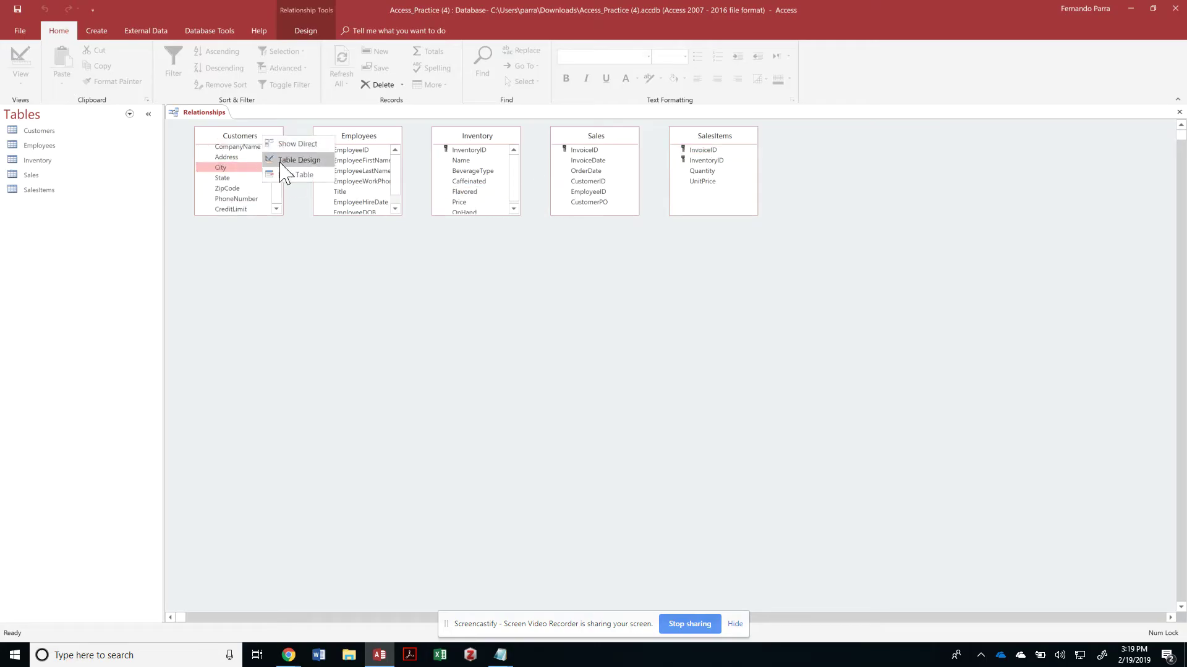
{"action": "left_click", "coordinate": [299, 160]}
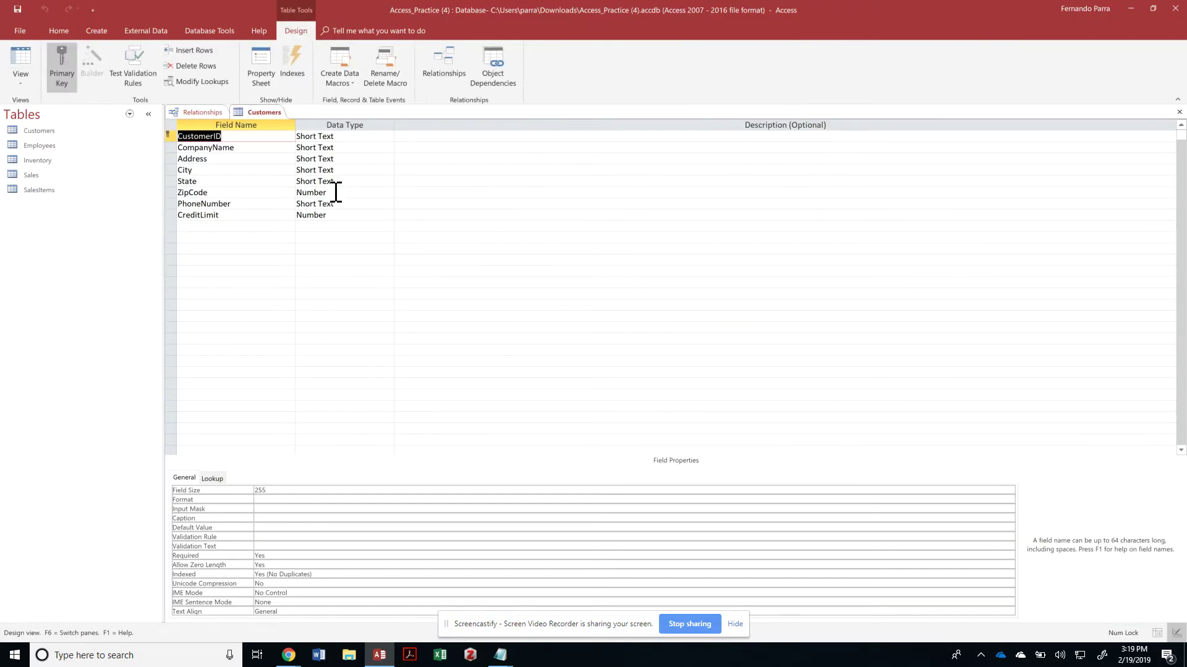
{"action": "left_click", "coordinate": [300, 192]}
{"action": "type", "text": "short Text"}
{"action": "key", "text": "Tab"}
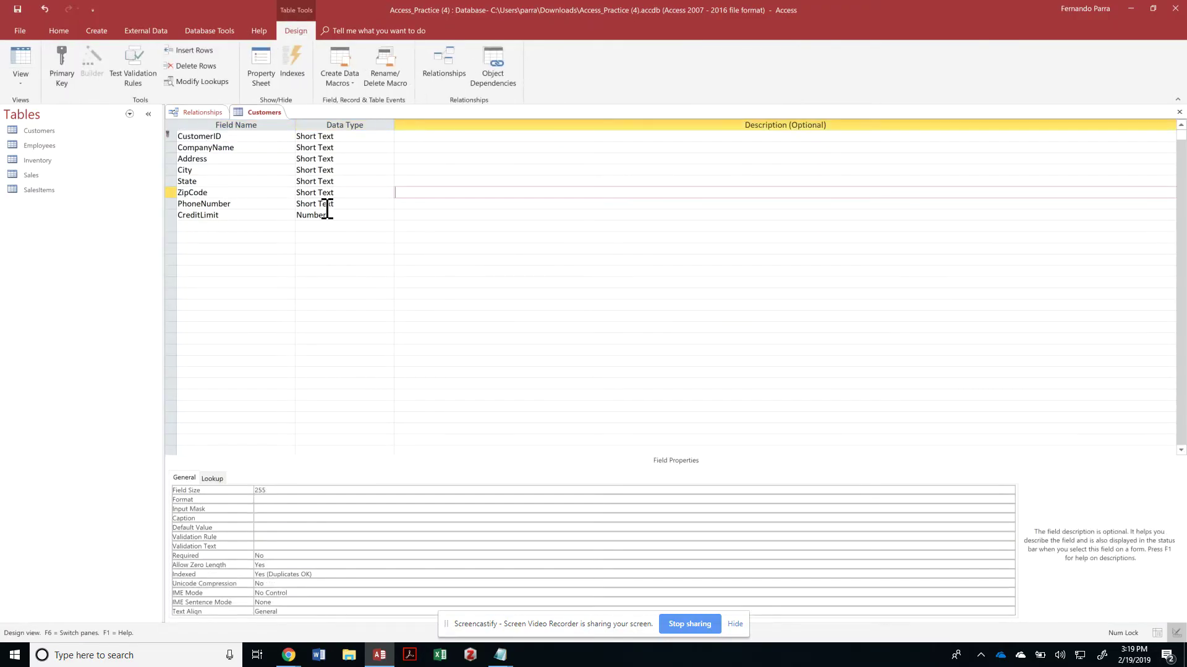
{"action": "left_click", "coordinate": [370, 215]}
{"action": "type", "text": "c"}
{"action": "key", "text": "Tab"}
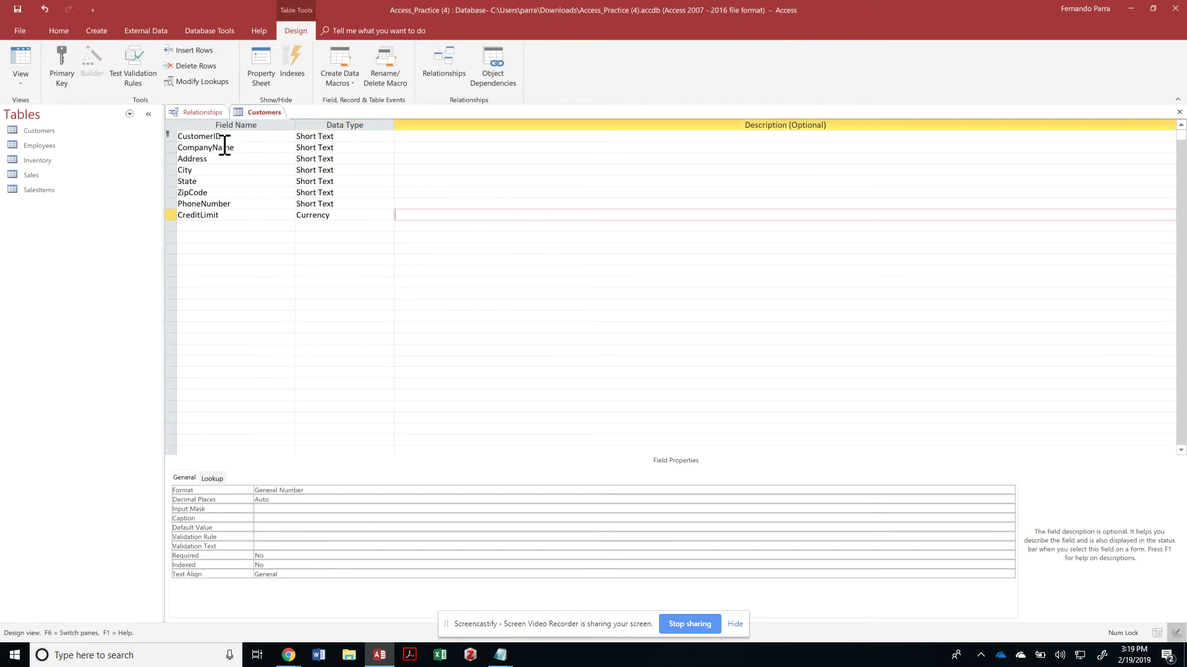
Check the Customers records in Datasheet view, then switch between the Relationships and Customers tabs
{"action": "left_click", "coordinate": [17, 9]}
{"action": "left_click", "coordinate": [20, 61]}
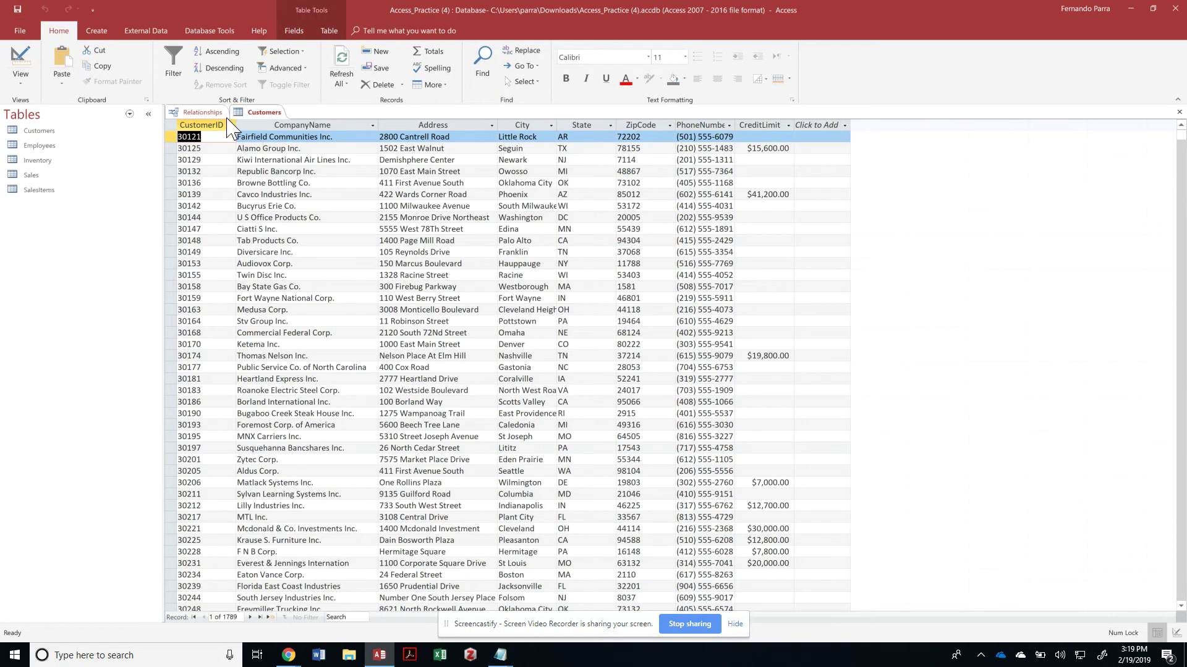
{"action": "left_click", "coordinate": [204, 112]}
{"action": "right_click", "coordinate": [208, 115]}
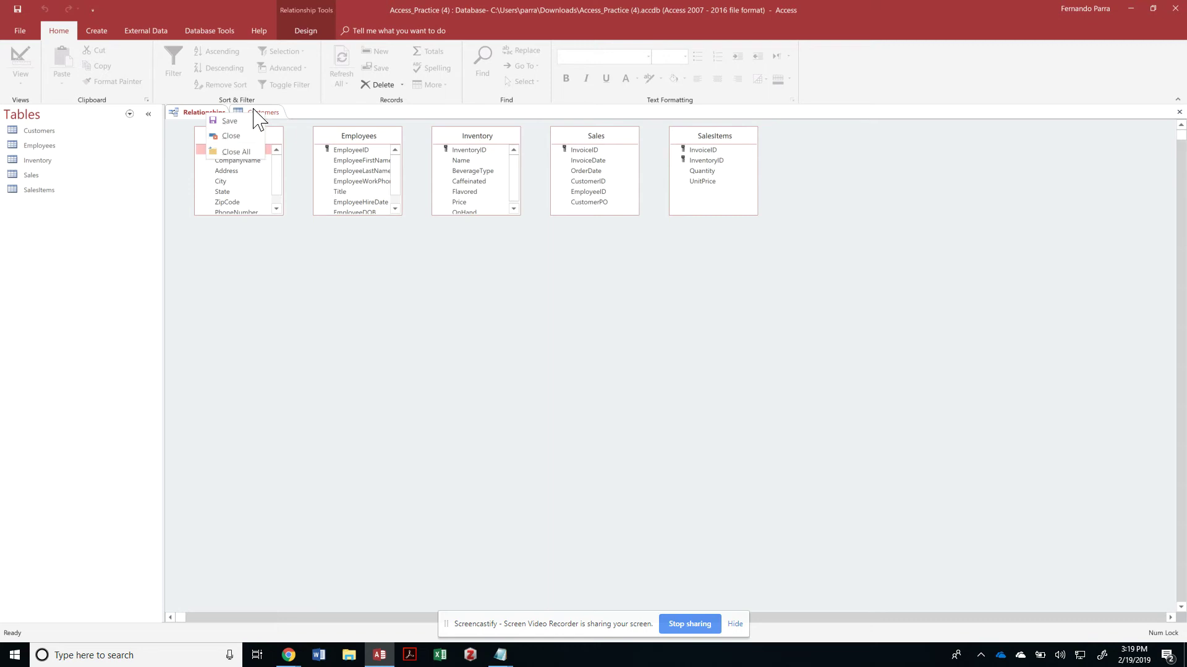
{"action": "left_click", "coordinate": [260, 112]}
{"action": "right_click", "coordinate": [254, 112]}
Close Customers and rearrange the tables: Employees and Customers right, Inventory left, Sales above SalesItems
{"action": "left_click", "coordinate": [267, 129]}
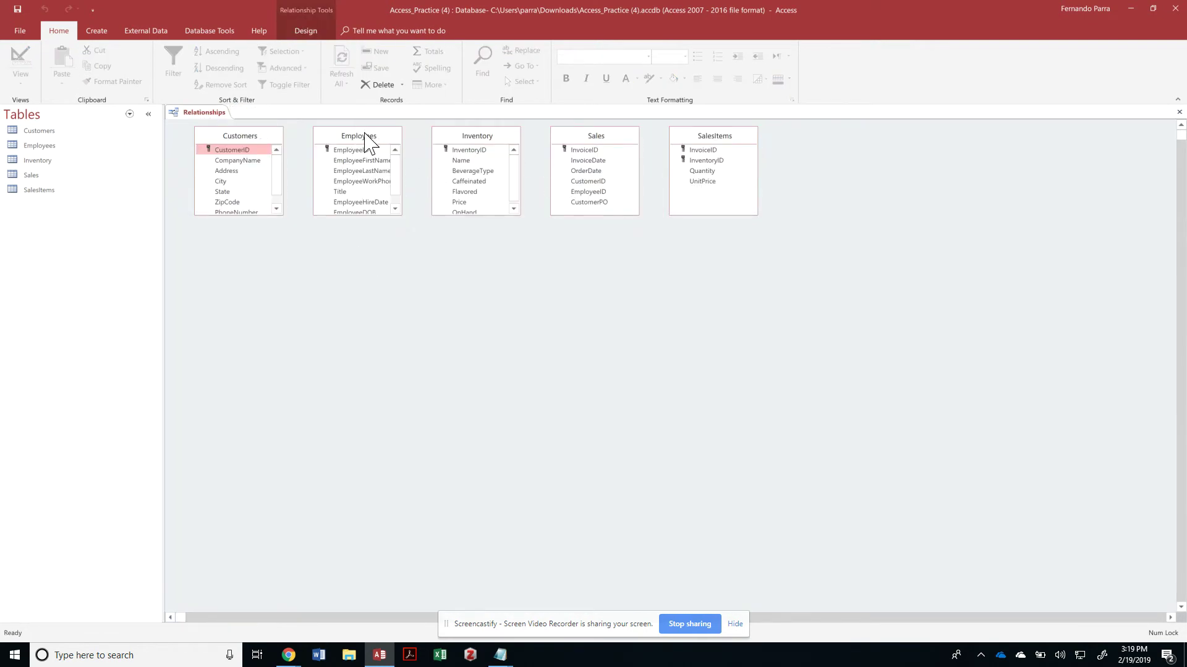
{"action": "left_click_drag", "start_coordinate": [365, 136], "coordinate": [849, 143]}
{"action": "left_click_drag", "start_coordinate": [227, 136], "coordinate": [898, 271]}
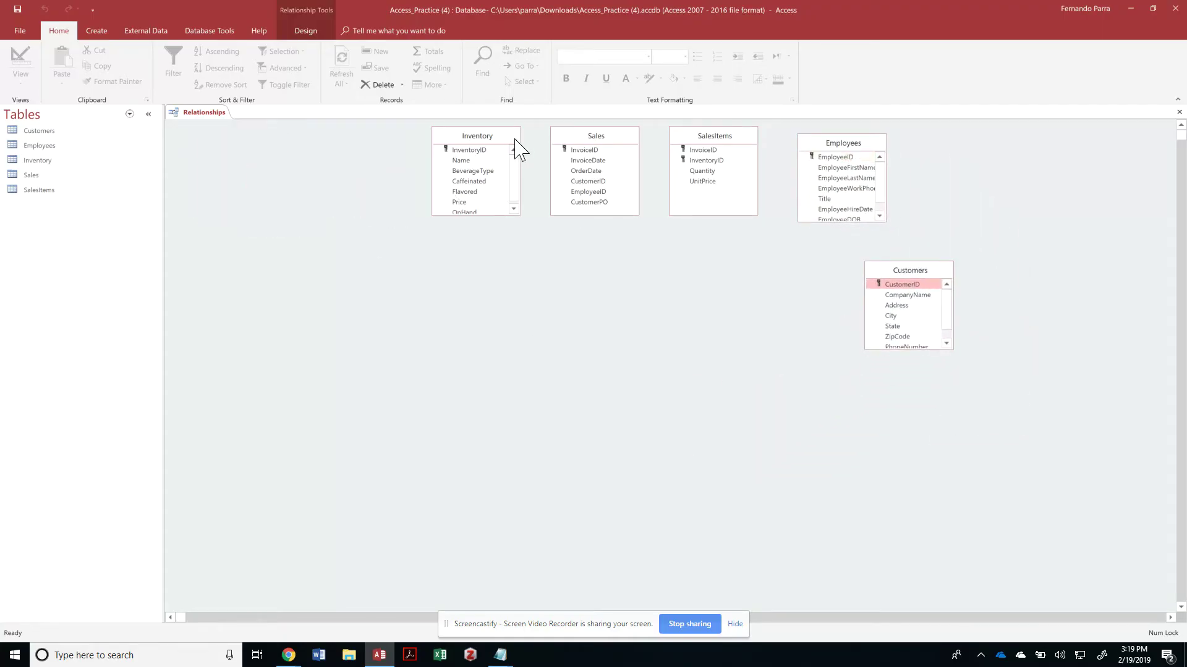
{"action": "left_click_drag", "start_coordinate": [492, 144], "coordinate": [260, 156]}
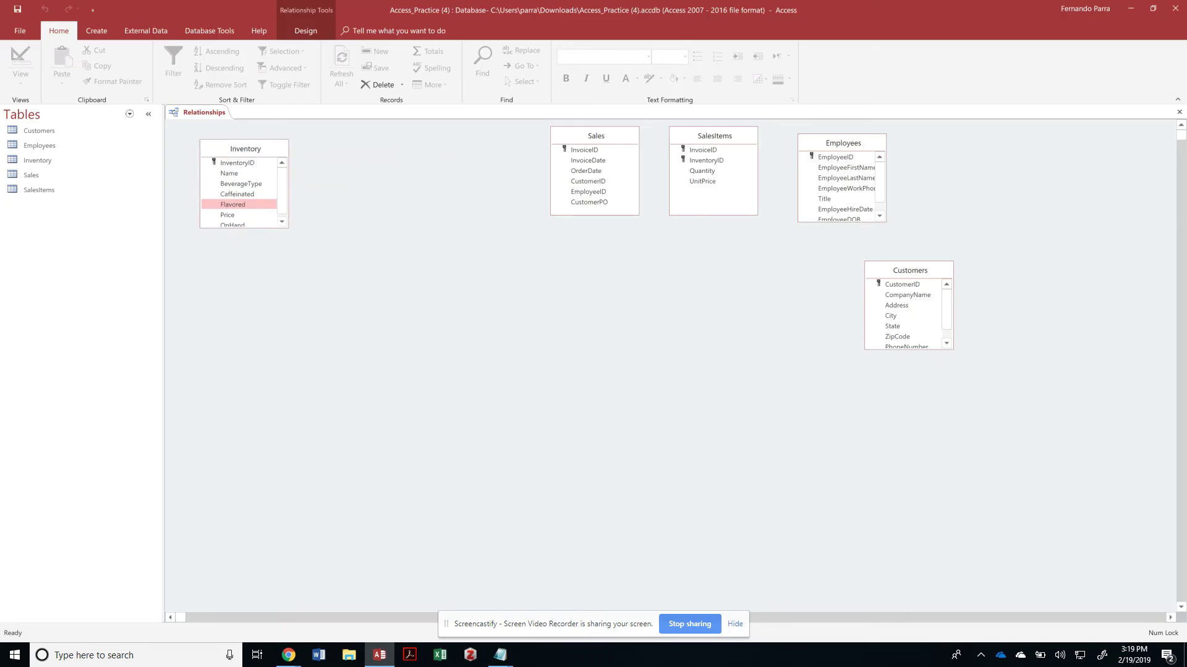
{"action": "left_click_drag", "start_coordinate": [598, 135], "coordinate": [520, 147]}
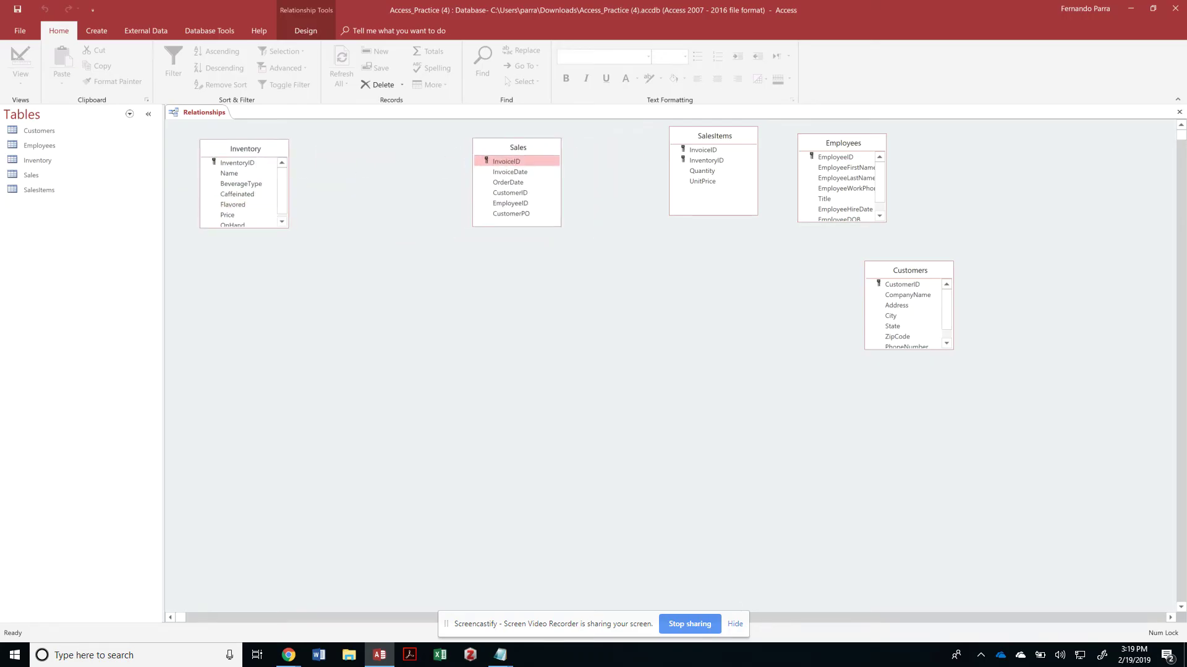
{"action": "left_click_drag", "start_coordinate": [711, 150], "coordinate": [390, 276]}
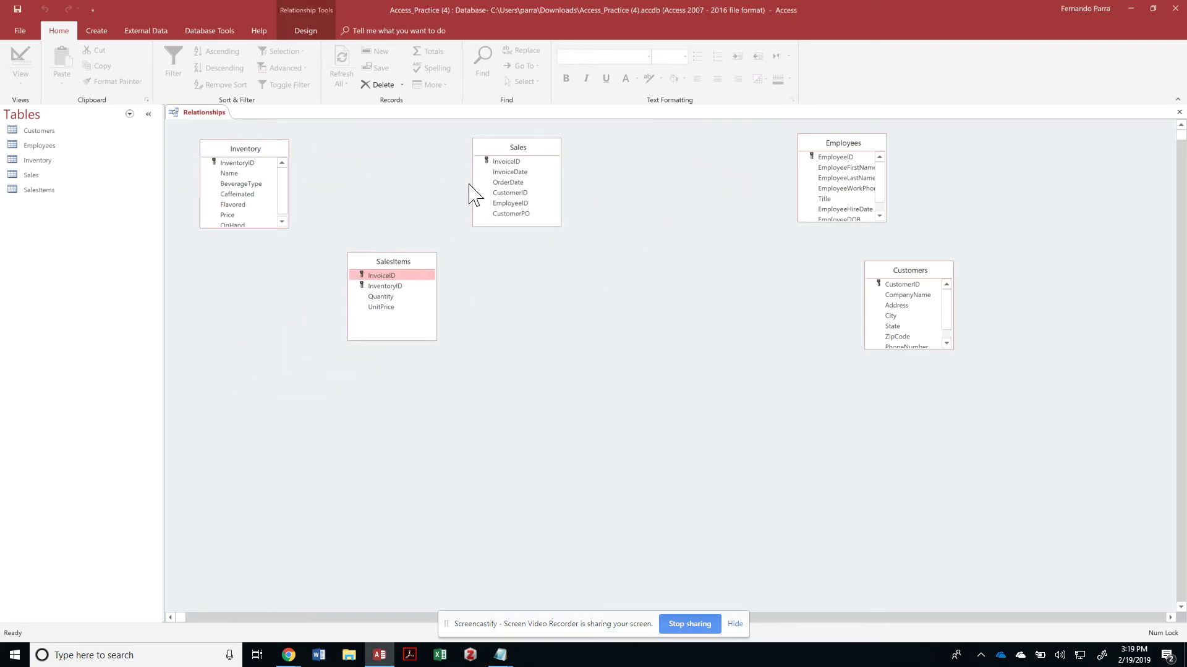
{"action": "left_click_drag", "start_coordinate": [522, 148], "coordinate": [520, 157]}
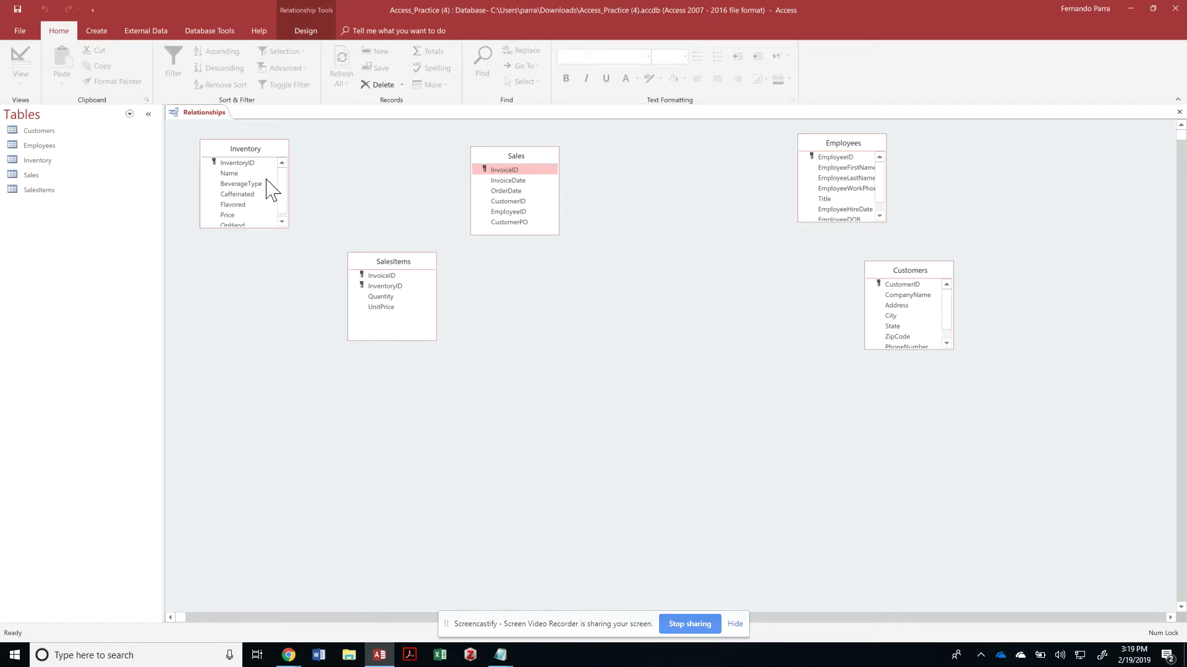
Join Inventory's InventoryID to SalesItems' InventoryID with referential integrity enforced
{"action": "left_click", "coordinate": [245, 165]}
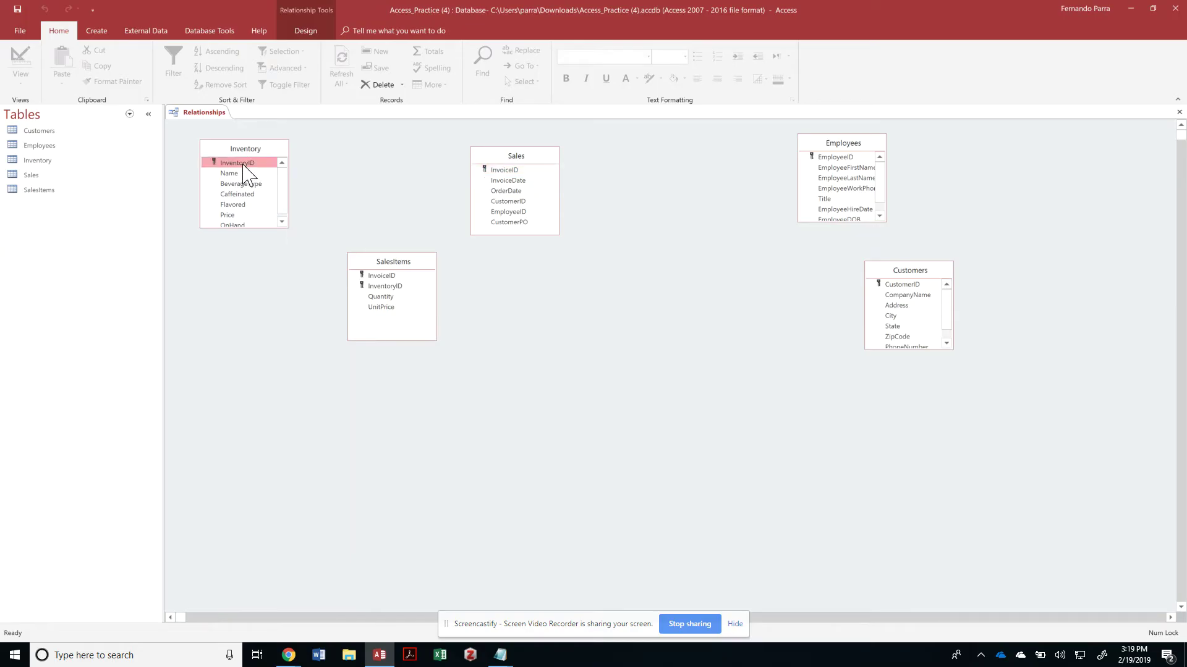
{"action": "left_click_drag", "start_coordinate": [244, 166], "coordinate": [391, 286]}
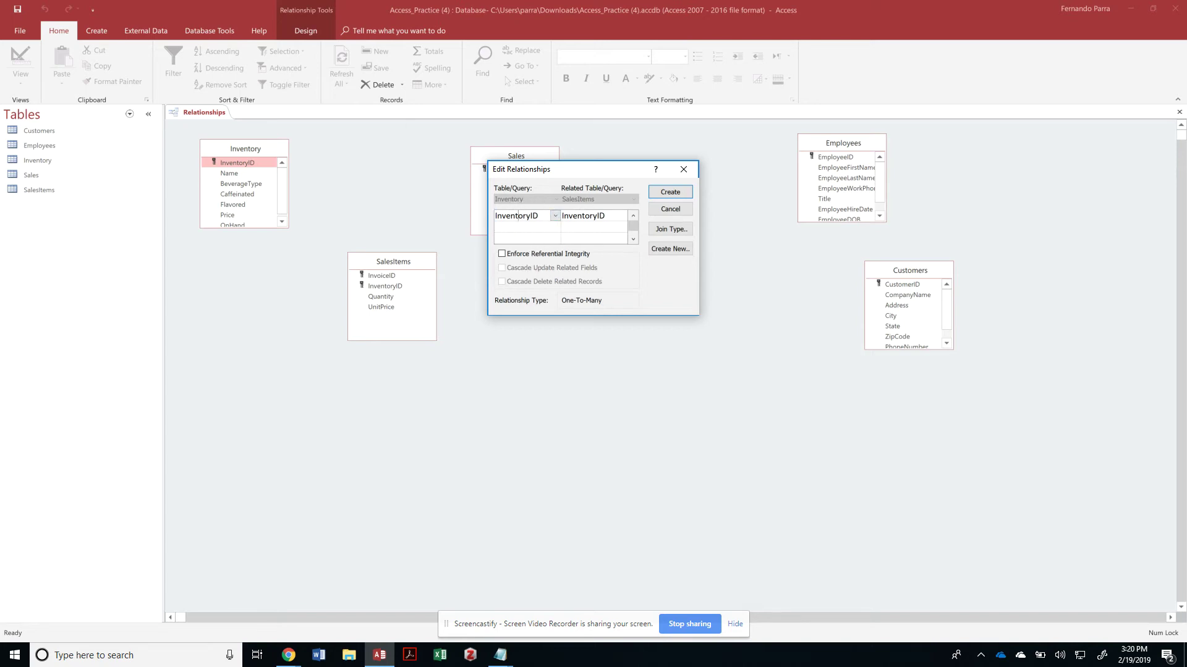
{"action": "left_click", "coordinate": [605, 215]}
{"action": "left_click", "coordinate": [535, 255]}
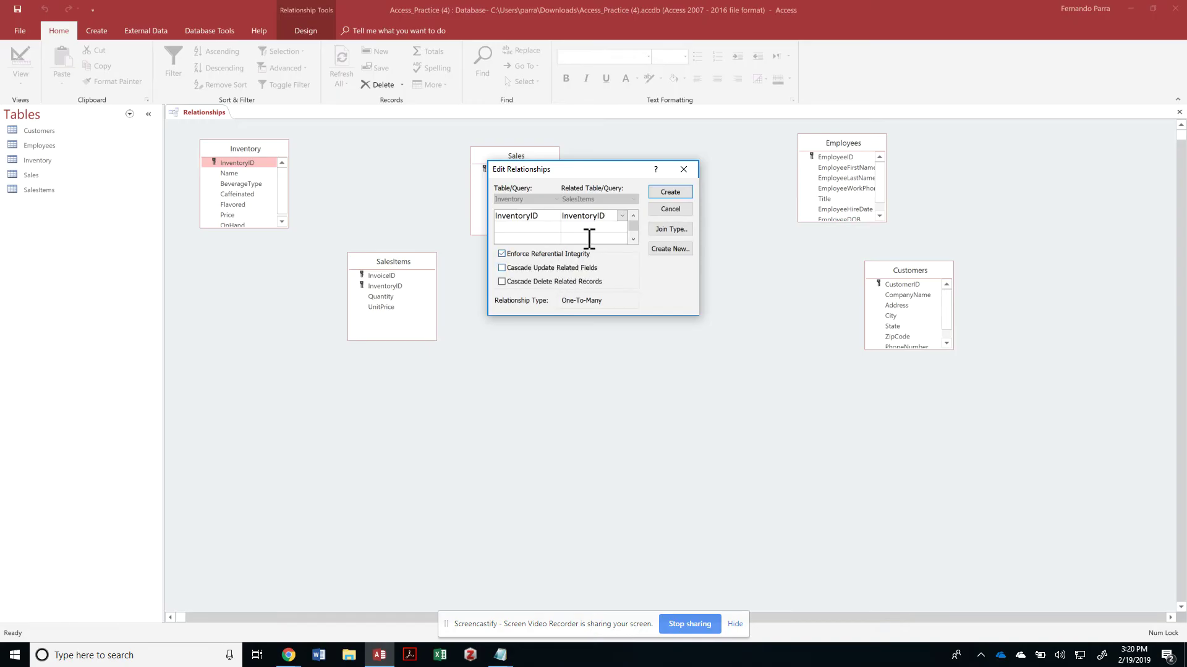
{"action": "key", "text": "Return"}
Link Sales to SalesItems on InvoiceID, enforcing referential integrity
{"action": "left_click_drag", "start_coordinate": [517, 171], "coordinate": [402, 276]}
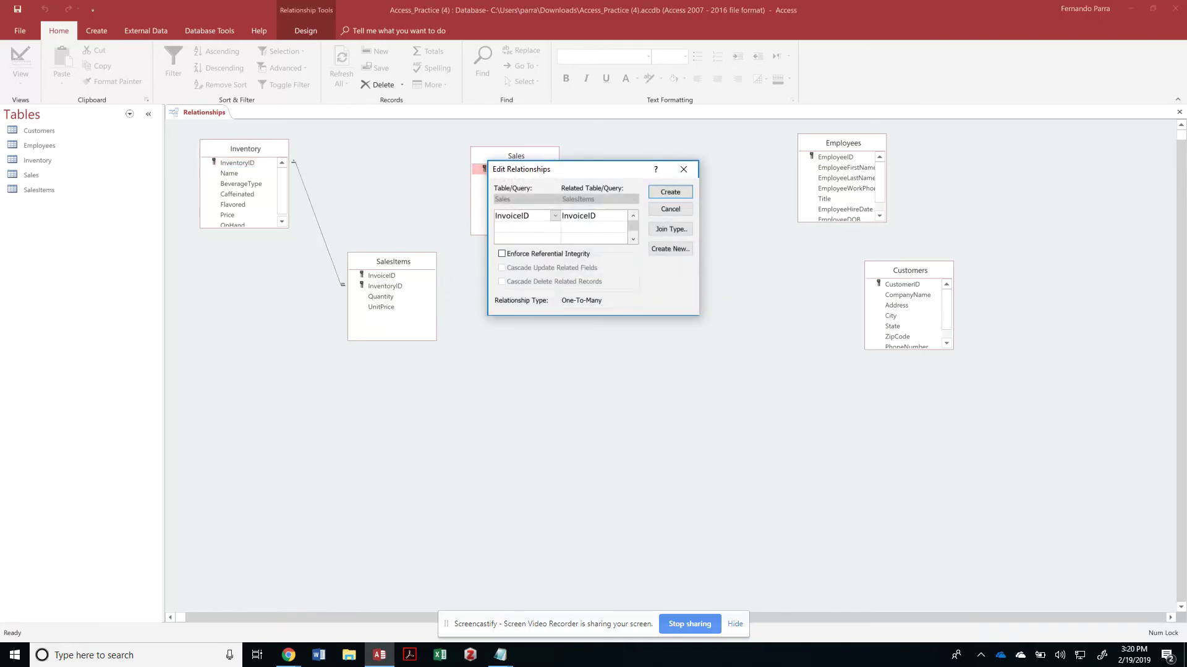
{"action": "left_click", "coordinate": [541, 255]}
{"action": "key", "text": "Return"}
Link Employees to Sales on EmployeeID with referential integrity enforced
{"action": "left_click_drag", "start_coordinate": [846, 168], "coordinate": [516, 217]}
{"action": "left_click", "coordinate": [548, 256]}
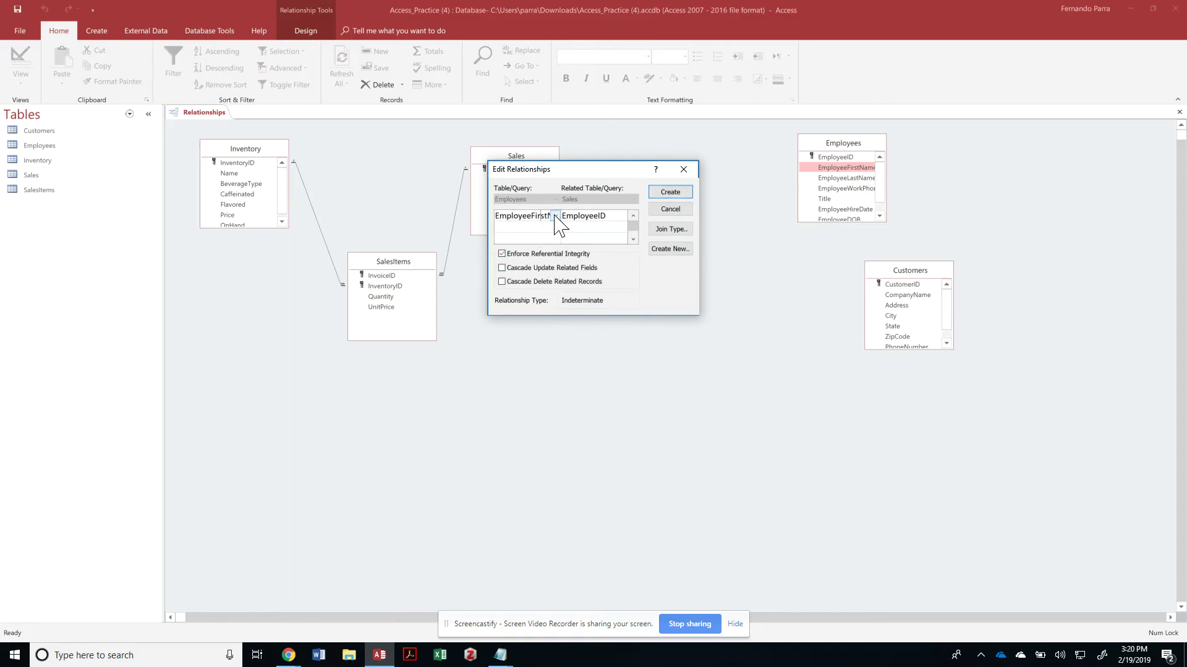
{"action": "left_click", "coordinate": [555, 216]}
{"action": "left_click", "coordinate": [550, 233]}
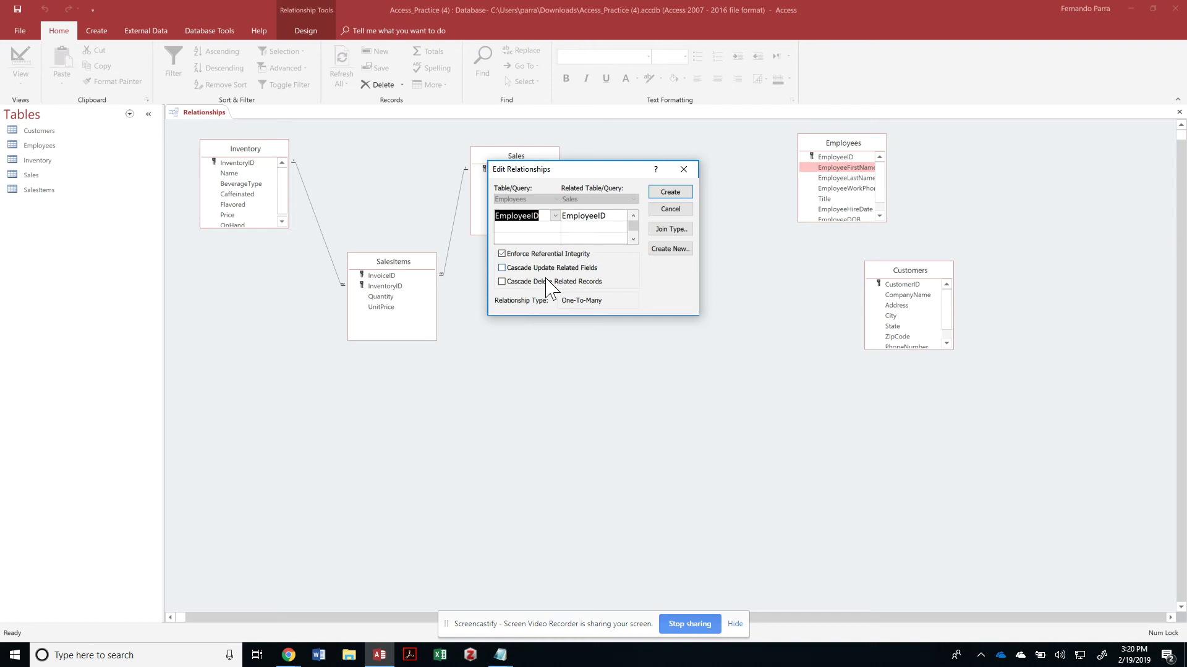
{"action": "key", "text": "Return"}
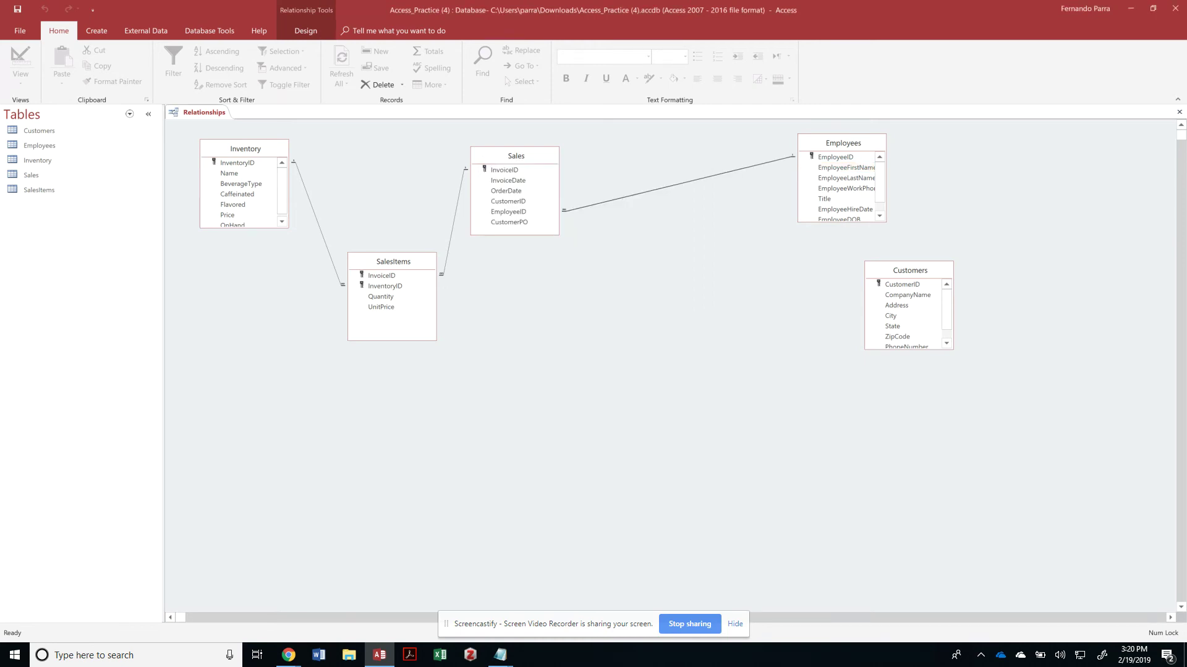
{"action": "left_click", "coordinate": [907, 294]}
Join Customers to Sales on CustomerID with enforced integrity, fixing the join field after the unique-index error
{"action": "left_click_drag", "start_coordinate": [907, 295], "coordinate": [527, 202]}
{"action": "left_click", "coordinate": [547, 254]}
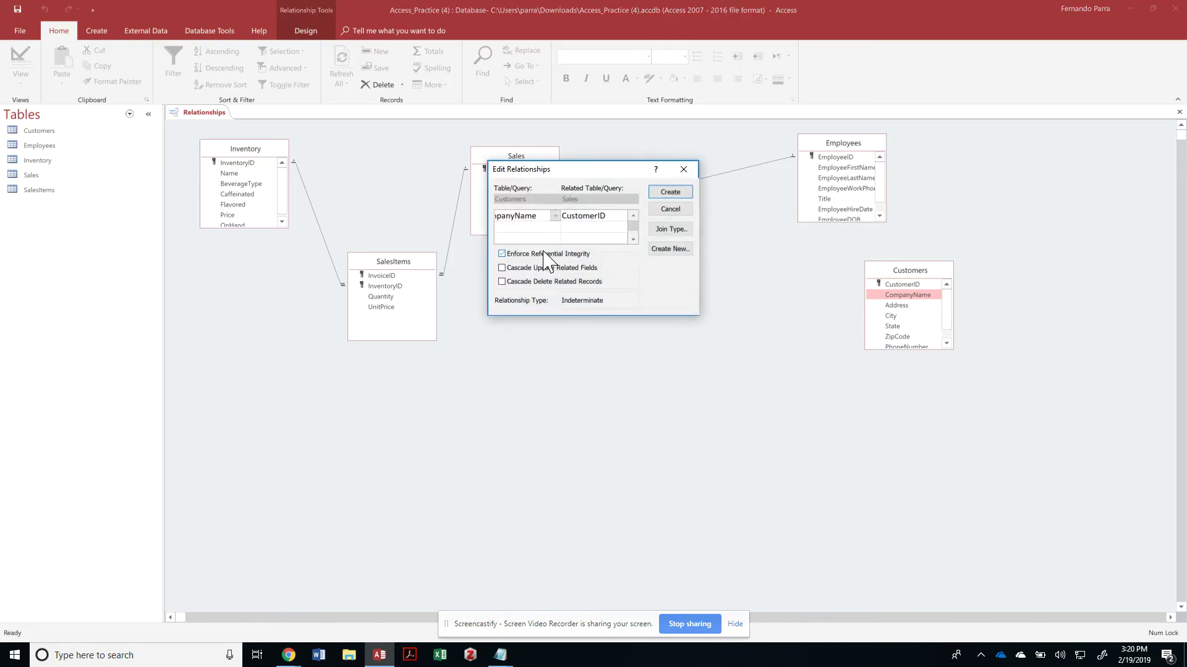
{"action": "key", "text": "Return"}
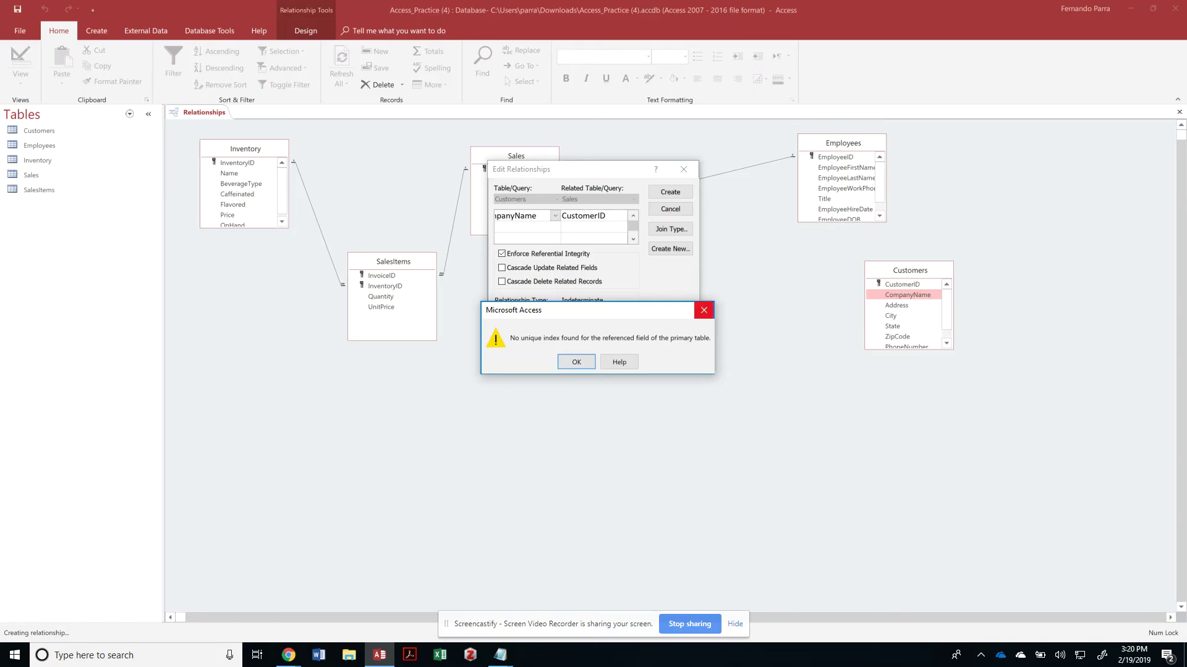
{"action": "left_click", "coordinate": [703, 310]}
{"action": "left_click", "coordinate": [555, 216]}
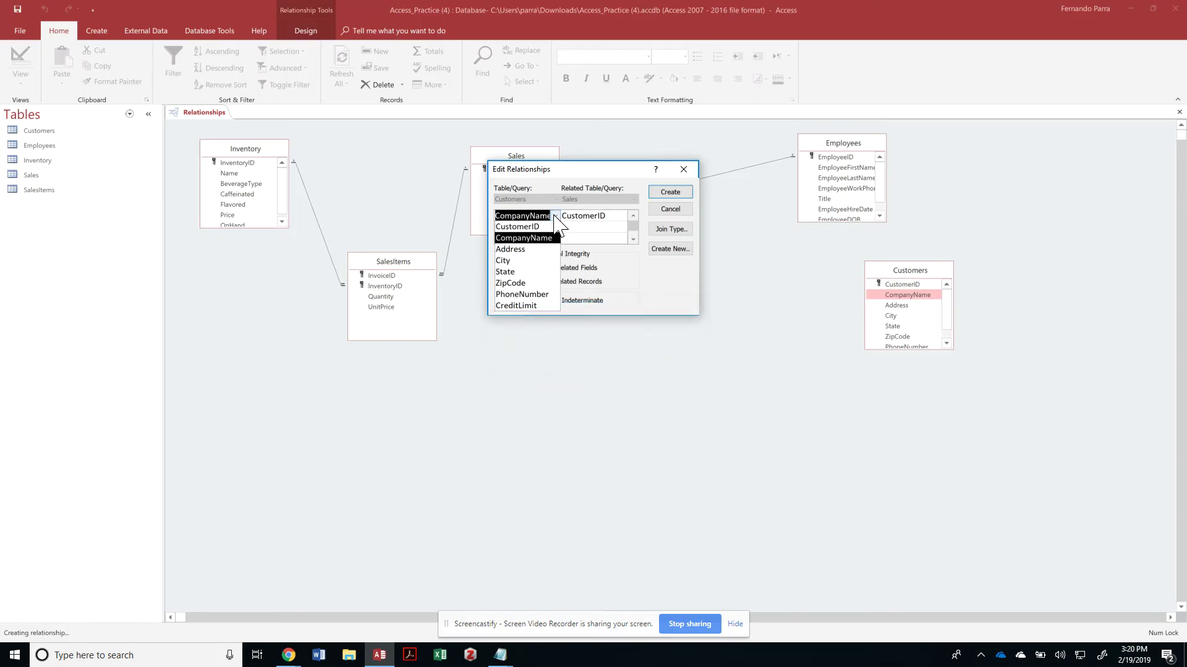
{"action": "left_click", "coordinate": [545, 229]}
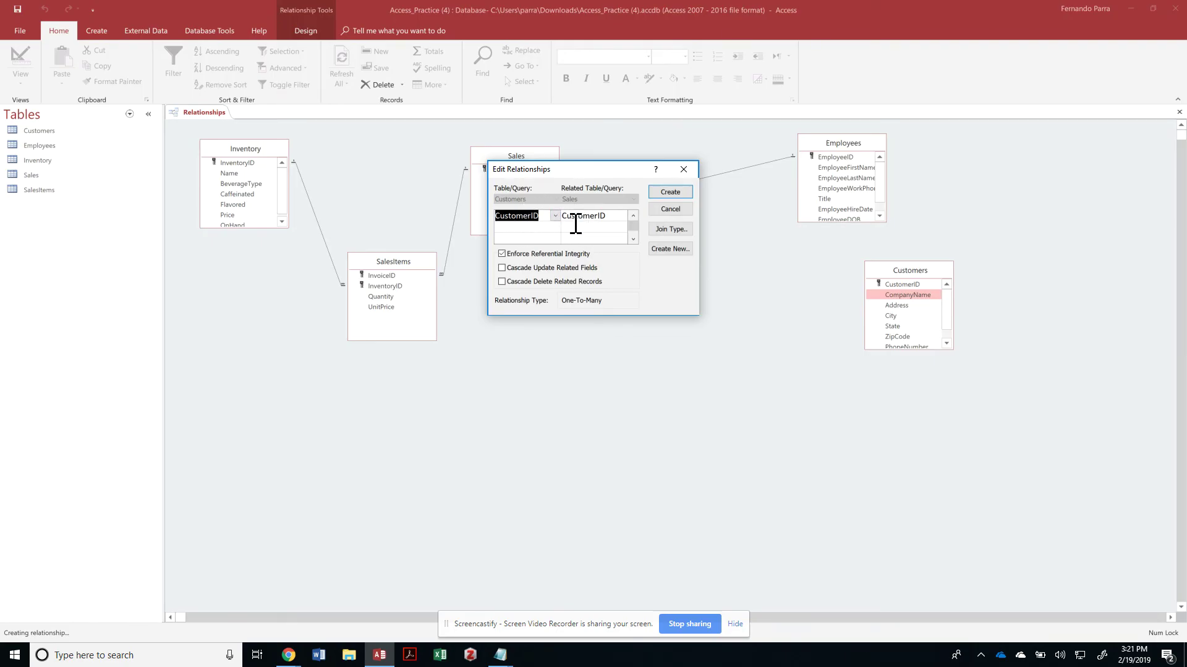
{"action": "left_click", "coordinate": [670, 192]}
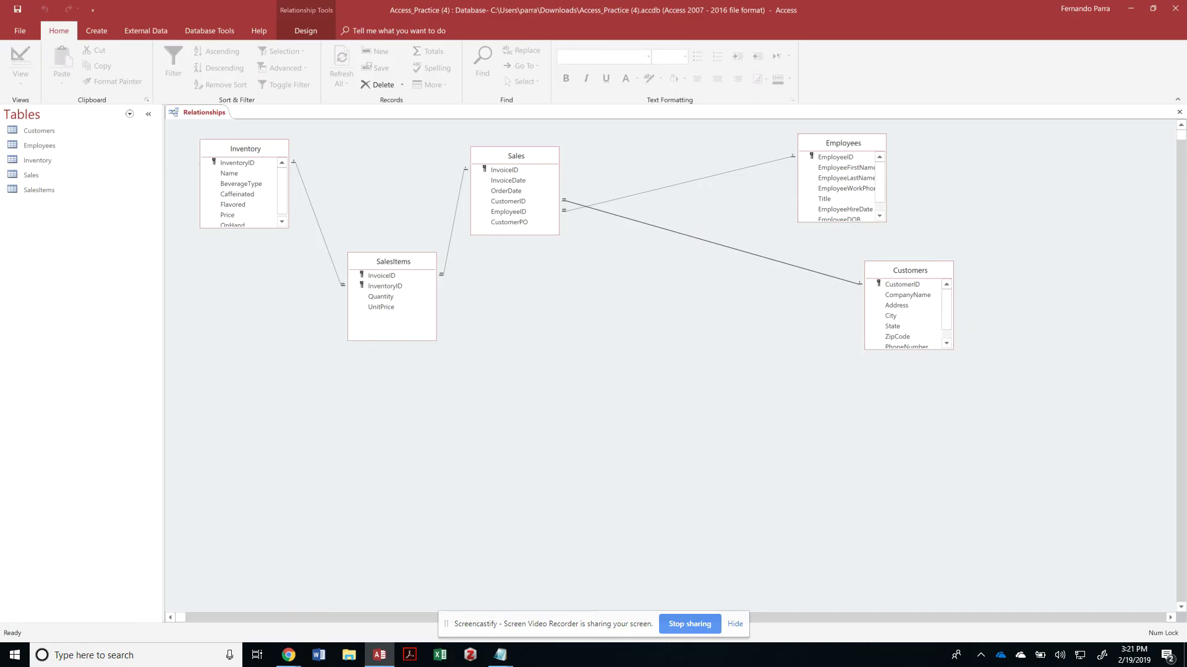
Put Customers beside Sales with Employees beneath it, close the Relationships window, and switch windows
{"action": "left_click_drag", "start_coordinate": [843, 143], "coordinate": [901, 369]}
{"action": "left_click_drag", "start_coordinate": [910, 270], "coordinate": [873, 157]}
{"action": "left_click_drag", "start_coordinate": [901, 370], "coordinate": [891, 286]}
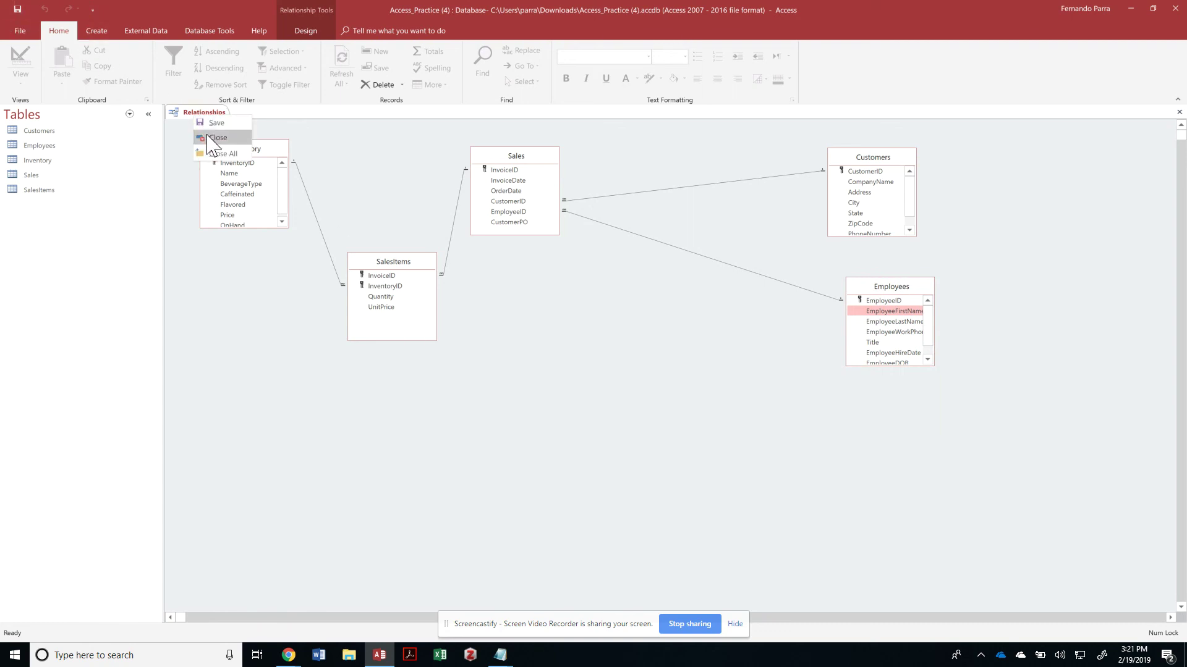
{"action": "double_click", "coordinate": [206, 133]}
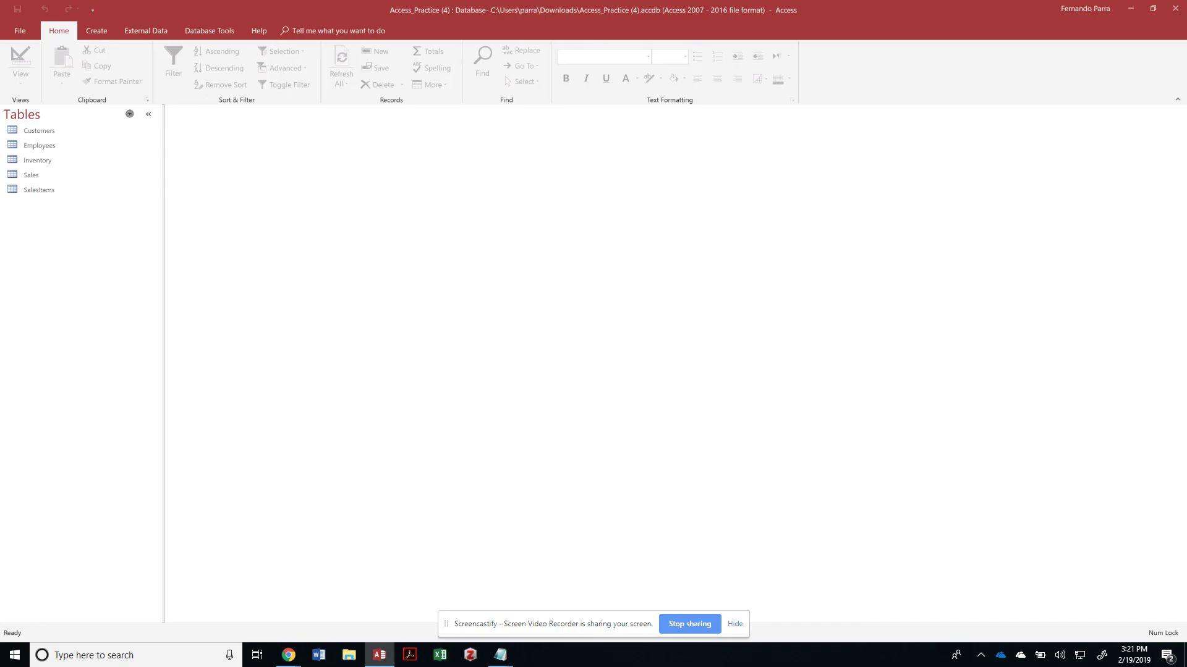
{"action": "key", "text": "alt+Tab"}
{"action": "key", "text": "alt+Tab"}
{"action": "key", "text": "alt+Tab"}
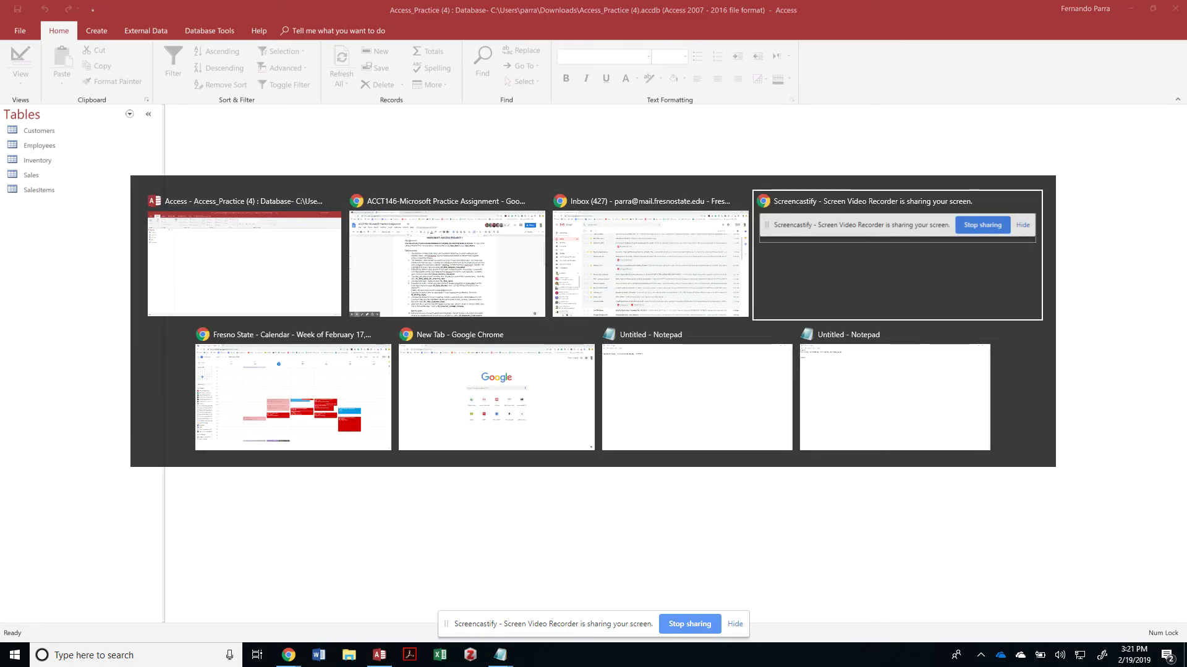